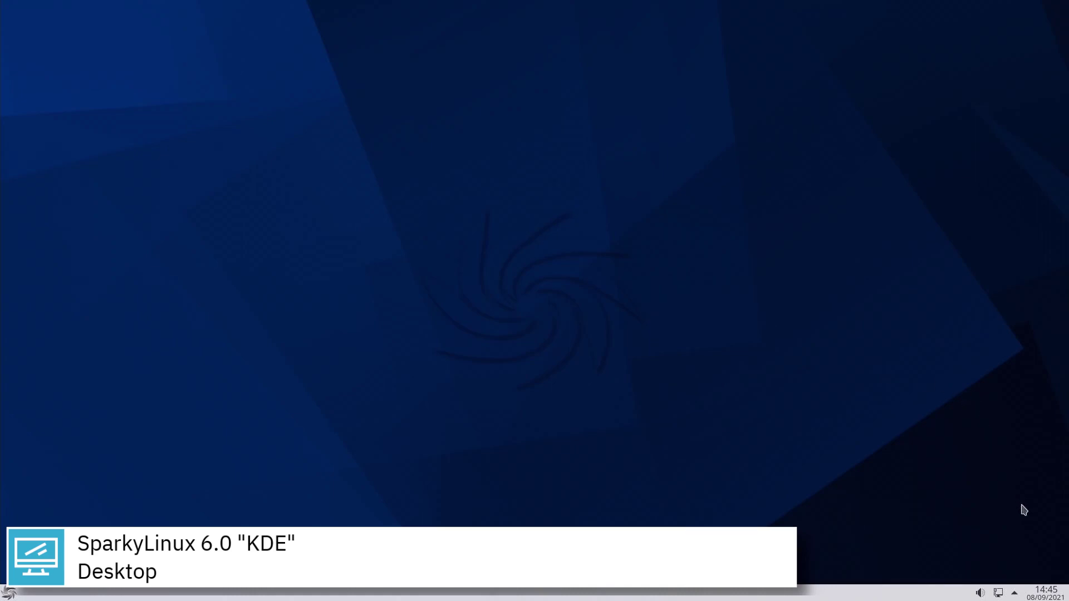
# View the clock's calendar and the hidden Status and Notifications items, closing each popup
pyautogui.click(1043, 597)
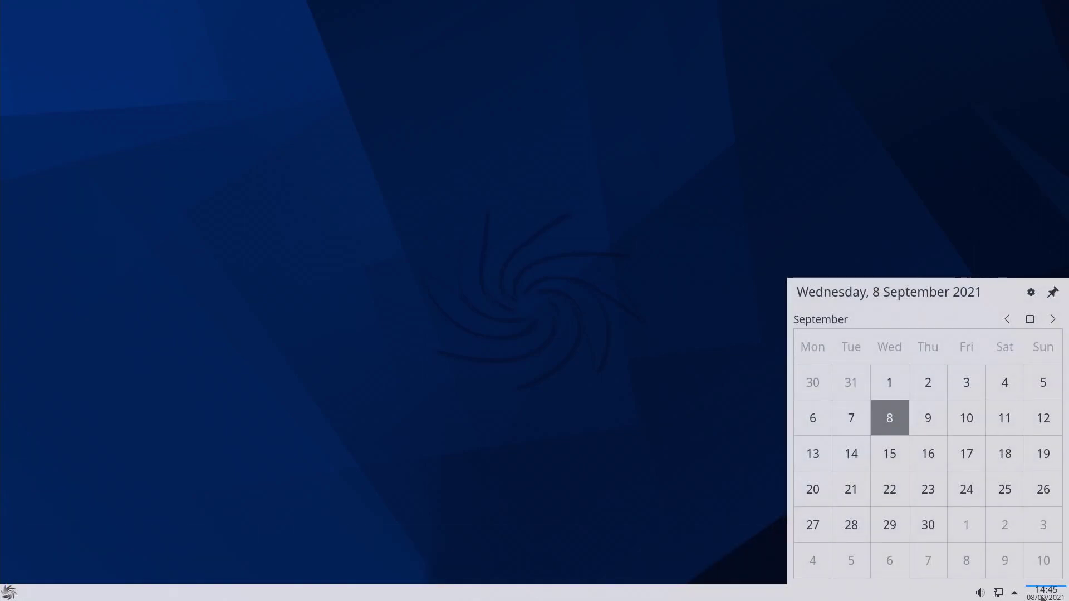
pyautogui.click(1044, 596)
pyautogui.click(1014, 594)
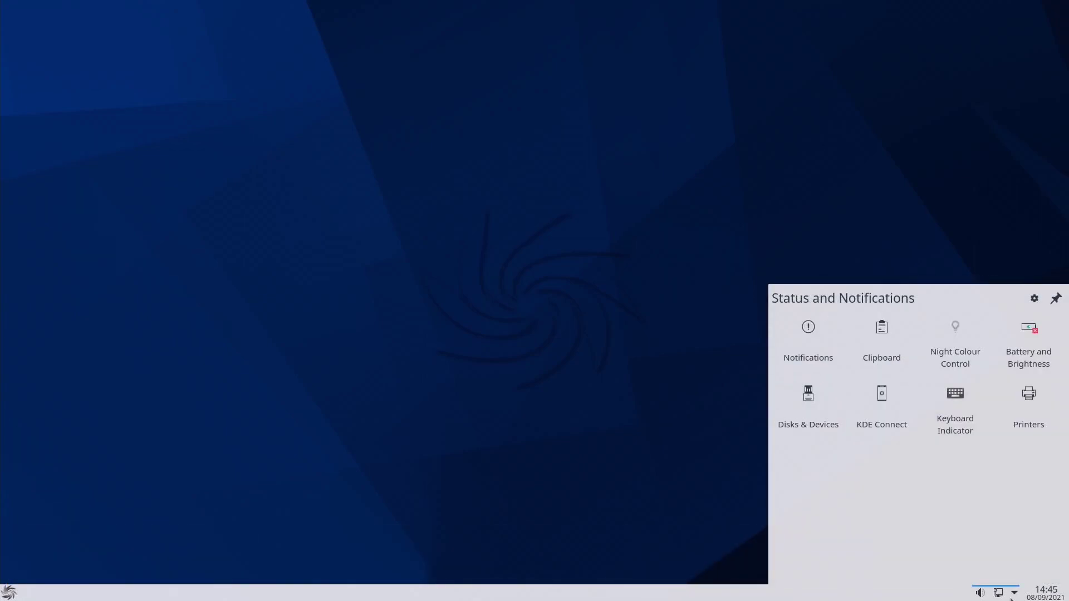
pyautogui.click(1012, 597)
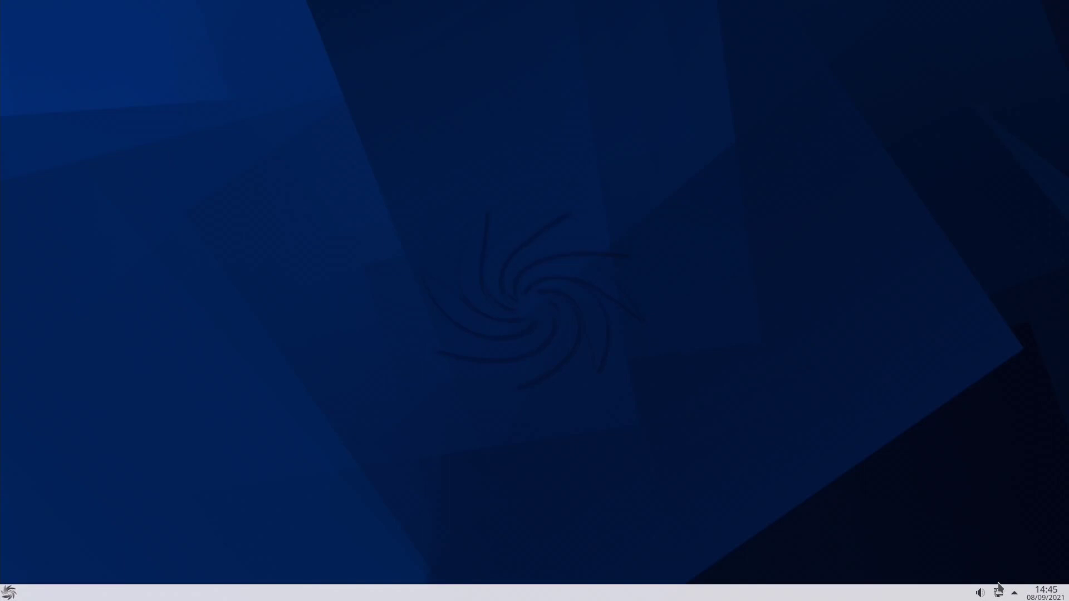
# Check the network connections and the audio volume devices in the system tray, and close the popup
pyautogui.click(998, 592)
pyautogui.click(998, 592)
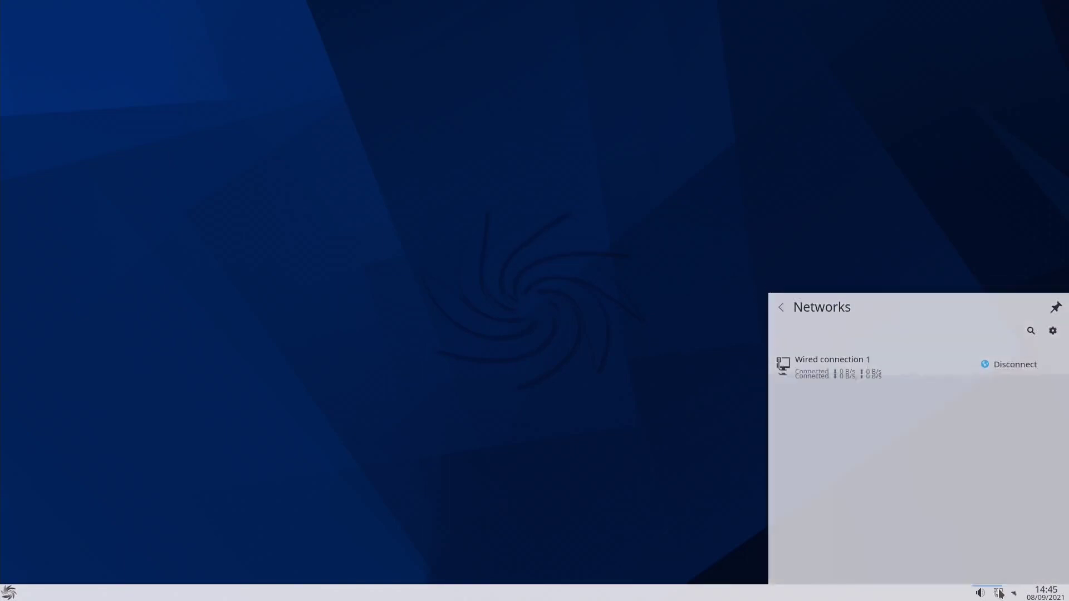
pyautogui.click(980, 592)
pyautogui.moveTo(827, 370); pyautogui.dragTo(927, 370)
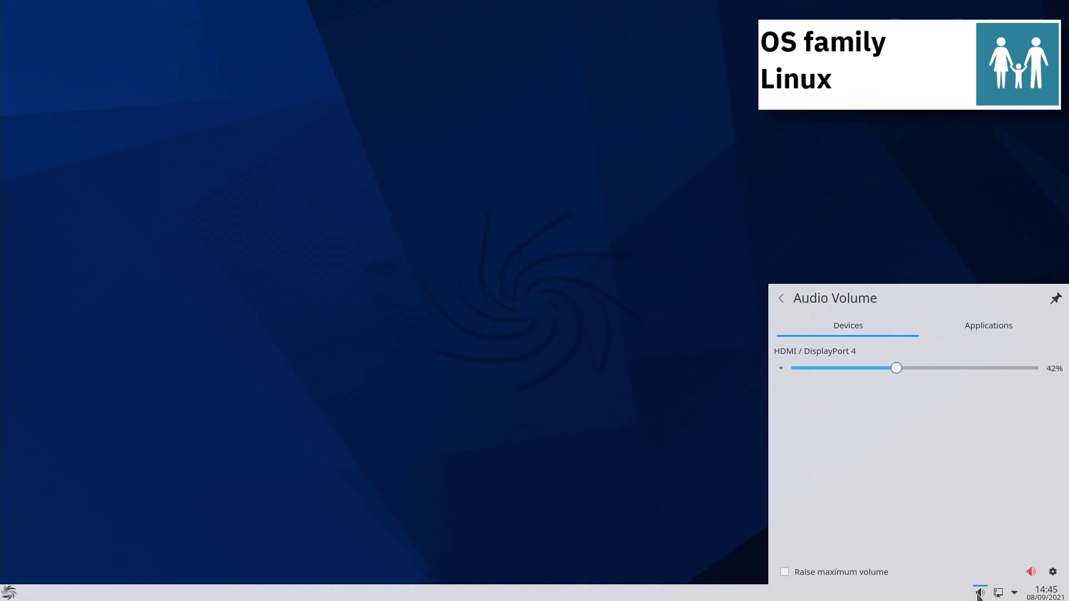
pyautogui.click(980, 592)
# View the desktop's context menu, and bring up the shutdown screen and cancel it
pyautogui.rightClick(202, 73)
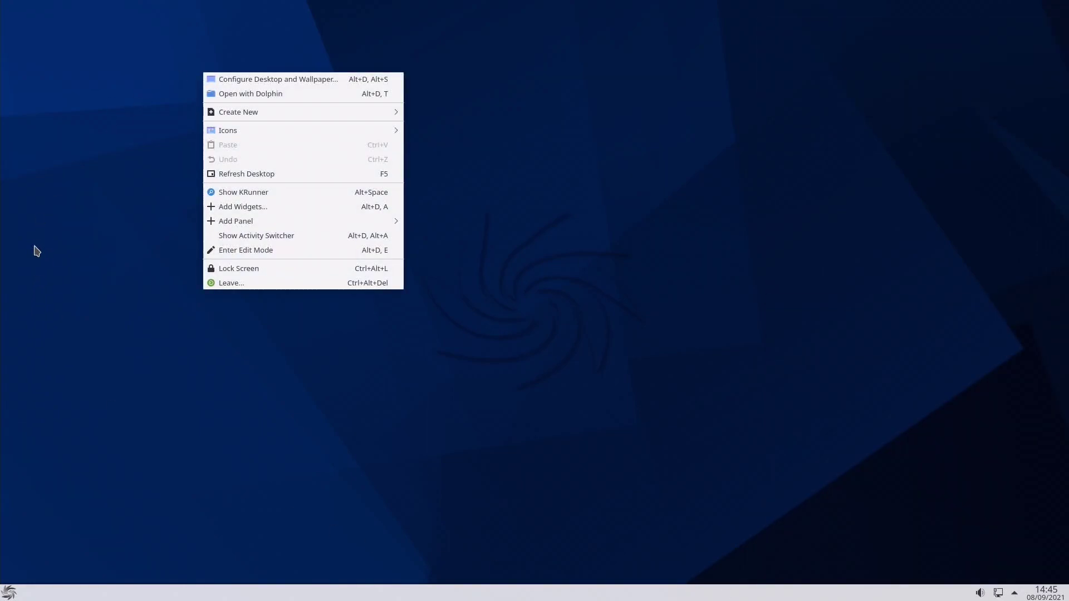
pyautogui.click(35, 251)
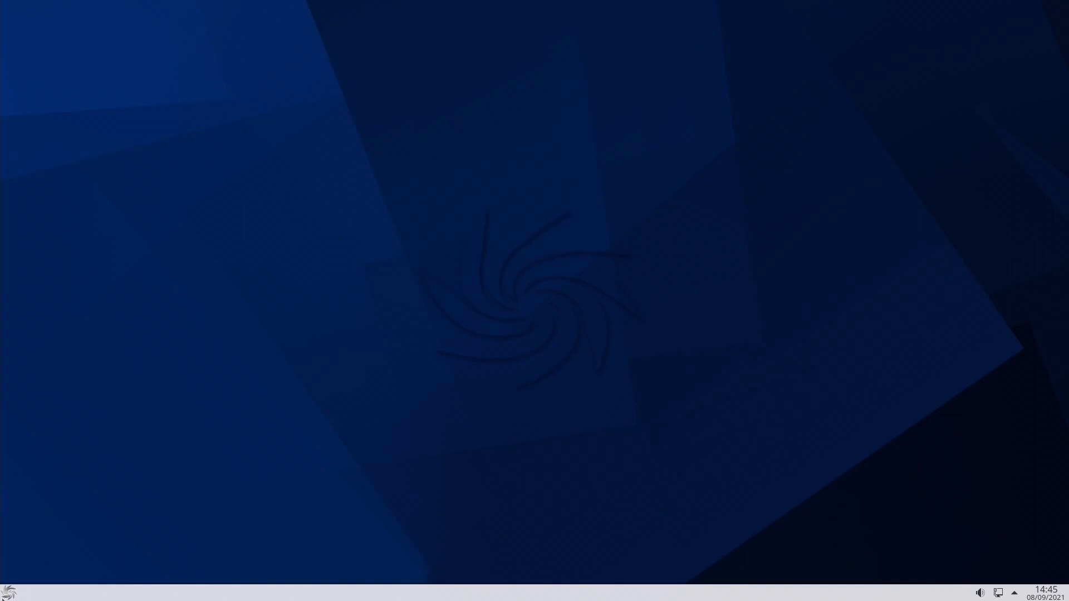
pyautogui.press('super')
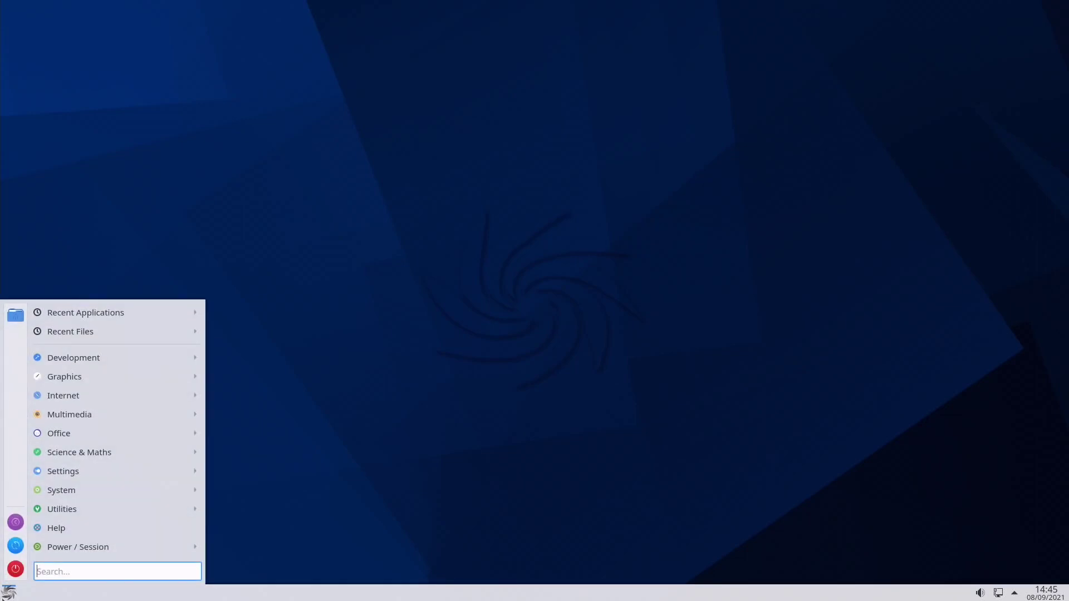
pyautogui.click(15, 568)
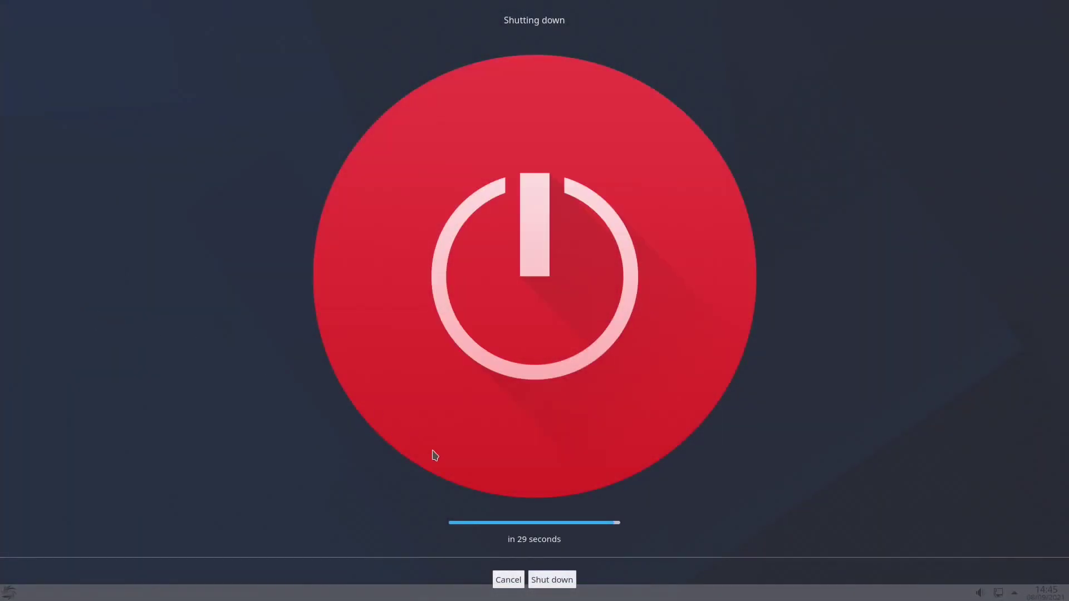
pyautogui.click(504, 580)
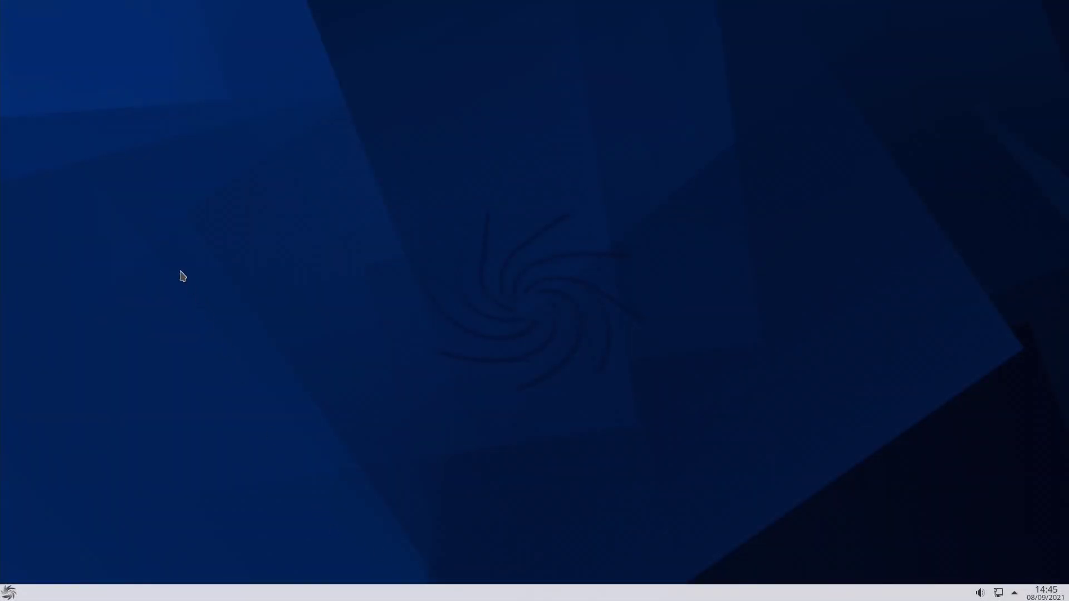
# Launch the Konsole terminal through a KRunner search for "kon" and open the Dolphin file manager
pyautogui.hotkey('alt', 'space')
pyautogui.write('kon')
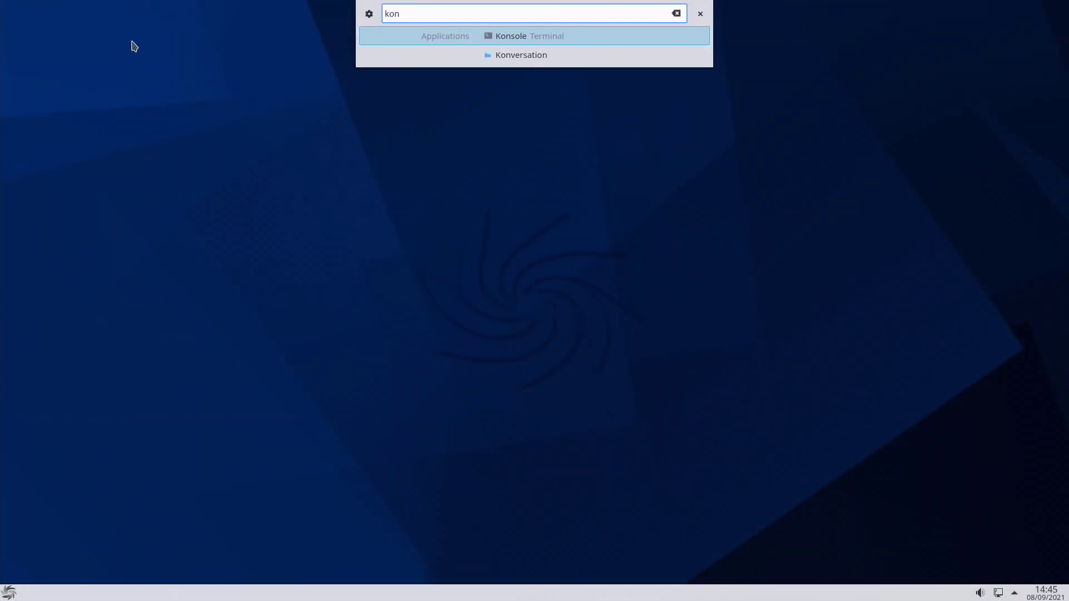
pyautogui.press('Return')
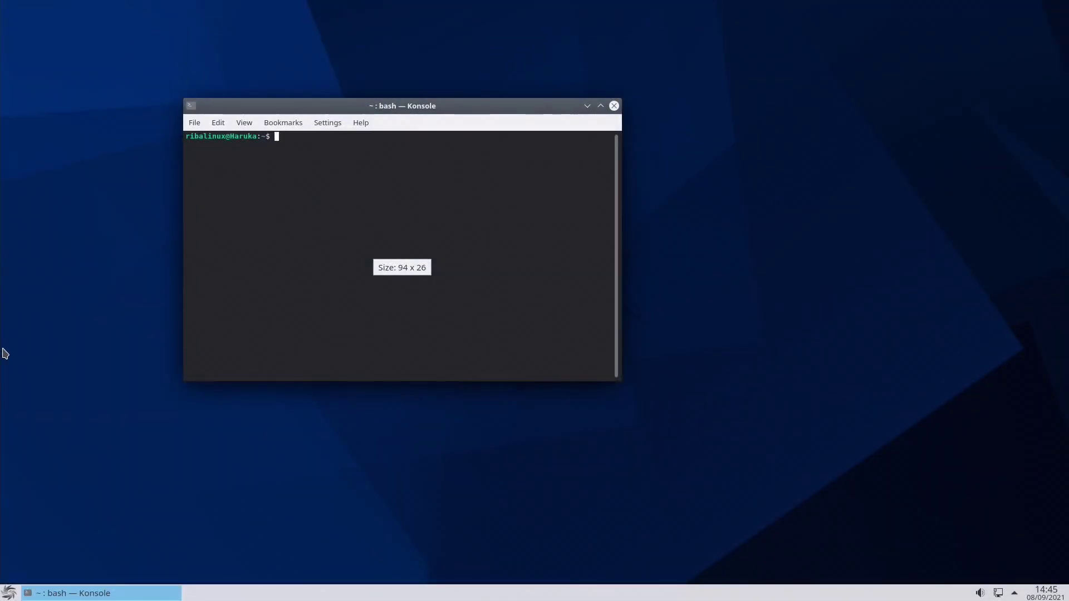
pyautogui.click(10, 591)
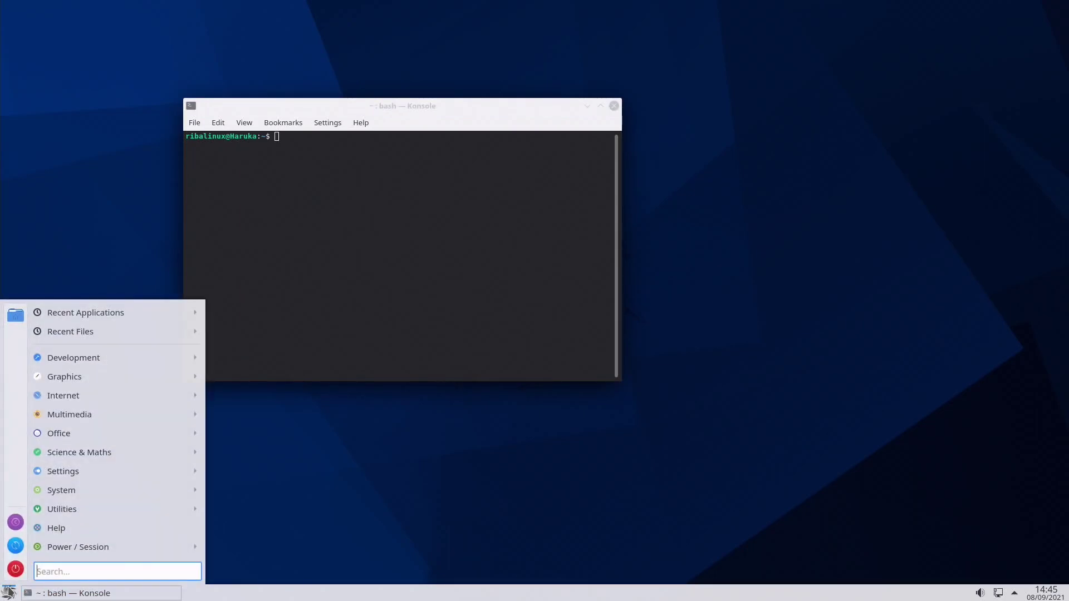
pyautogui.click(14, 321)
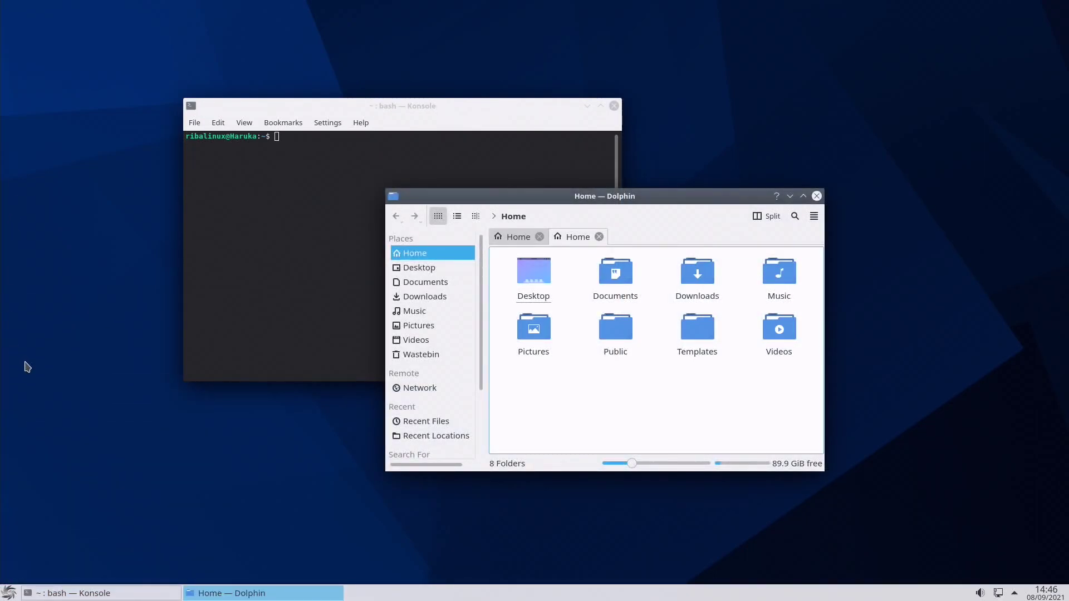
# Cycle through the open windows in the window switcher and bring Konsole to the front
pyautogui.hotkey('alt', 'Tab')
pyautogui.hotkey('alt', 'Tab')
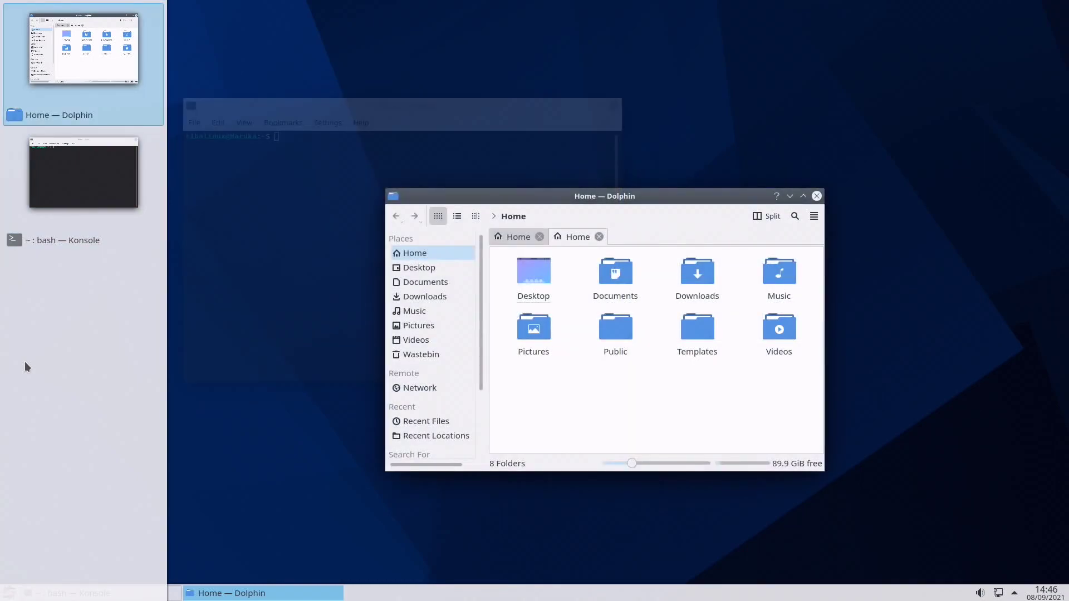
pyautogui.hotkey('alt', 'Tab')
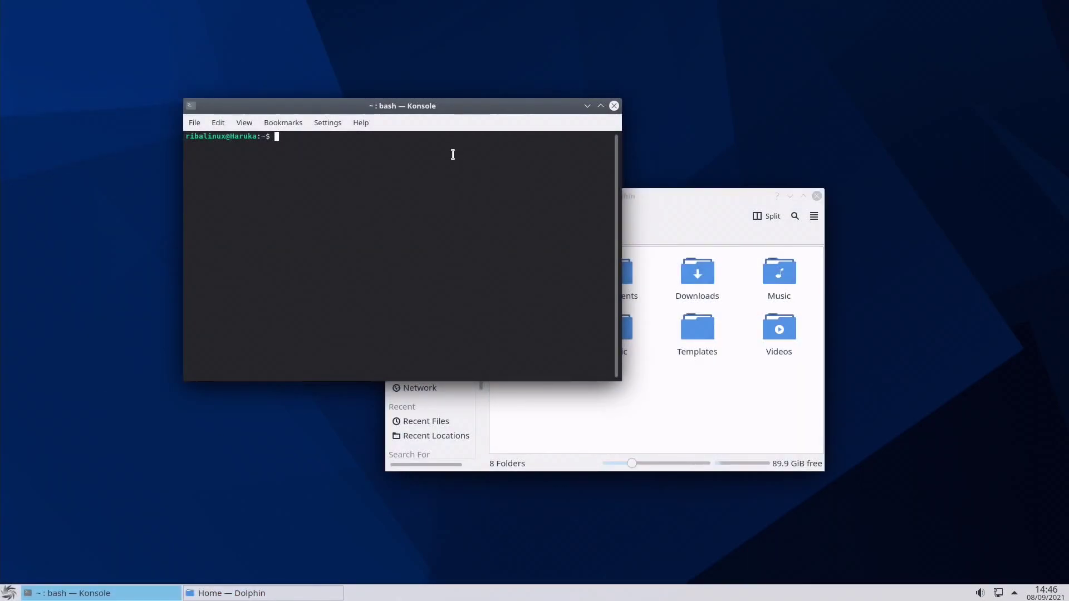
# Tile the Konsole window to the left half of the desktop and the Dolphin window to the right half
pyautogui.moveTo(434, 112); pyautogui.dragTo(2, 250)
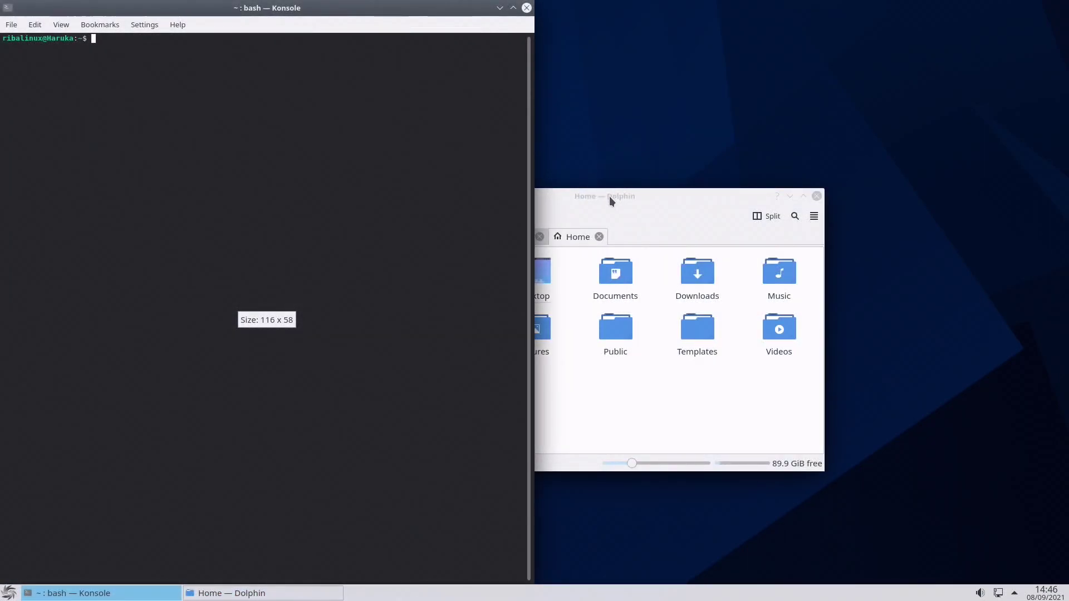
pyautogui.click(609, 196)
pyautogui.moveTo(595, 200); pyautogui.dragTo(1068, 285)
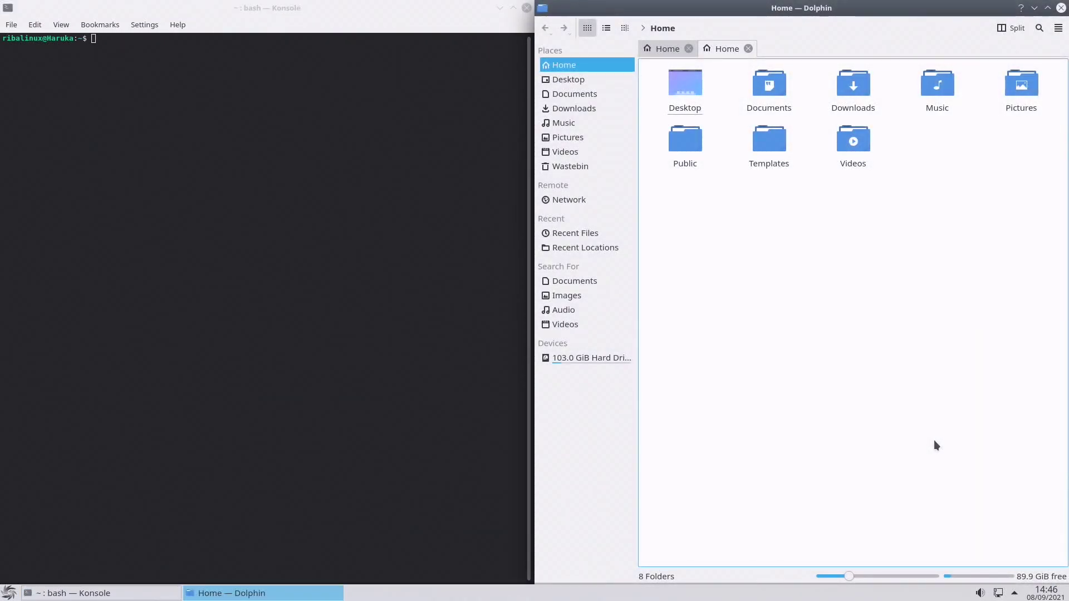
# Pull both tiled windows back to floating size and close the Konsole window
pyautogui.moveTo(838, 9); pyautogui.dragTo(573, 156)
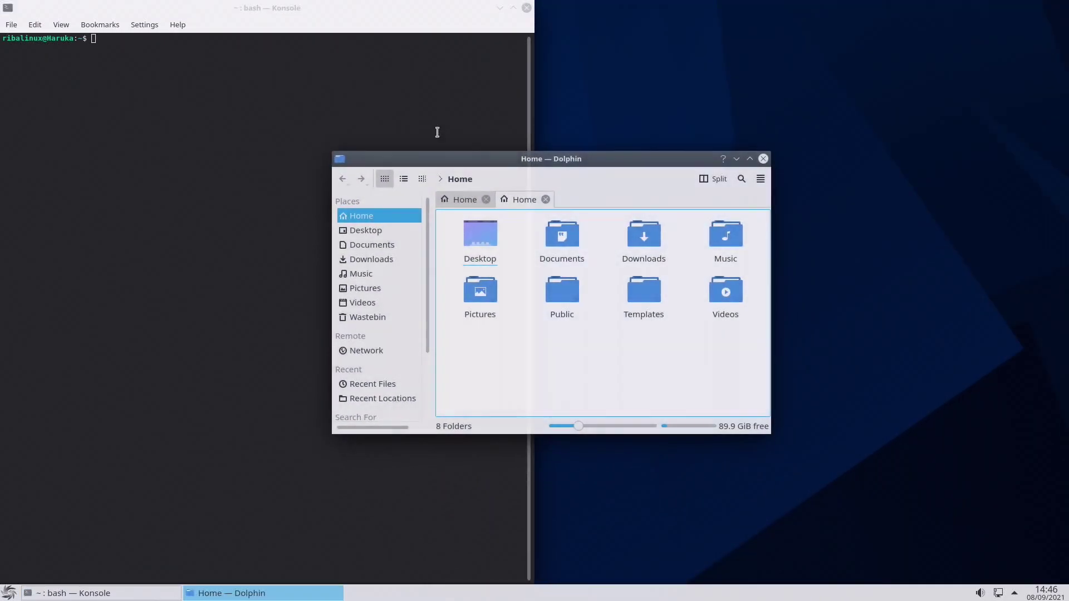
pyautogui.moveTo(337, 22); pyautogui.dragTo(557, 89)
pyautogui.click(664, 109)
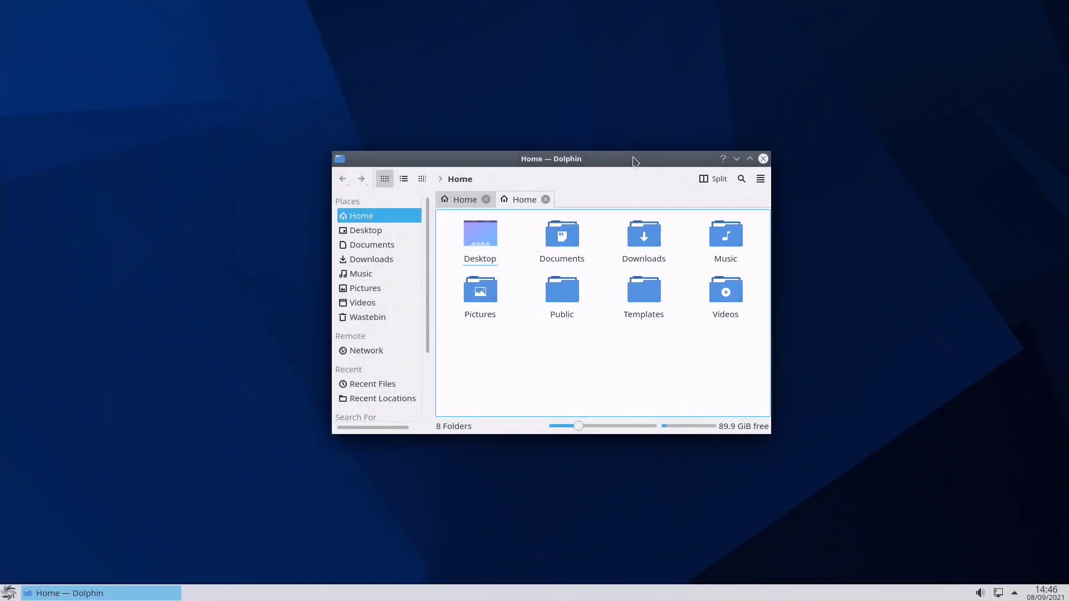
# Move the Dolphin window up and to the left, and look at its options menu and search bar
pyautogui.moveTo(635, 161); pyautogui.dragTo(480, 139)
pyautogui.click(606, 156)
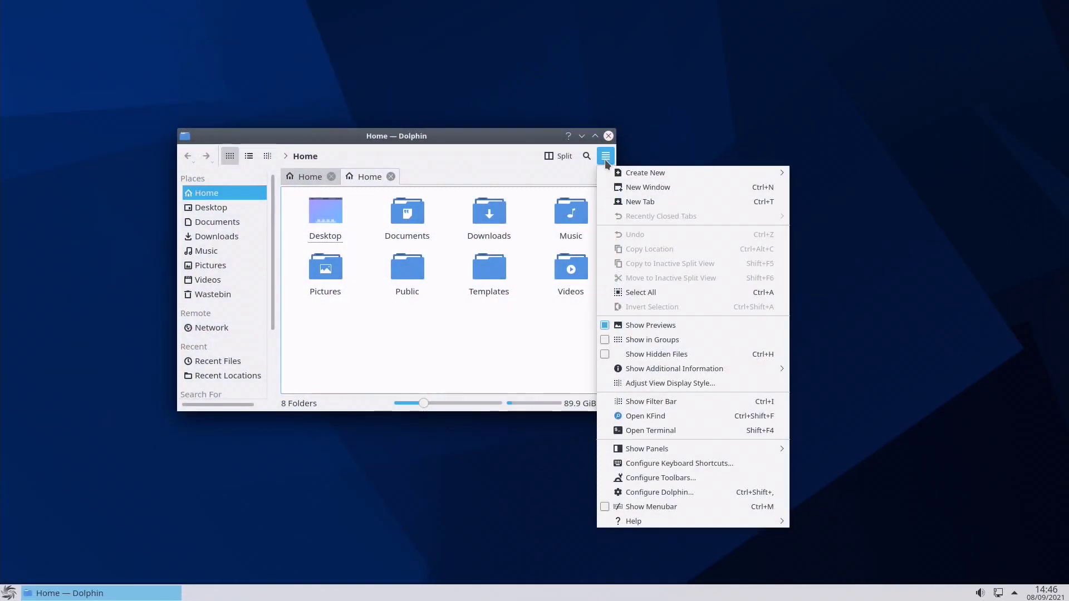
pyautogui.click(588, 156)
pyautogui.click(588, 156)
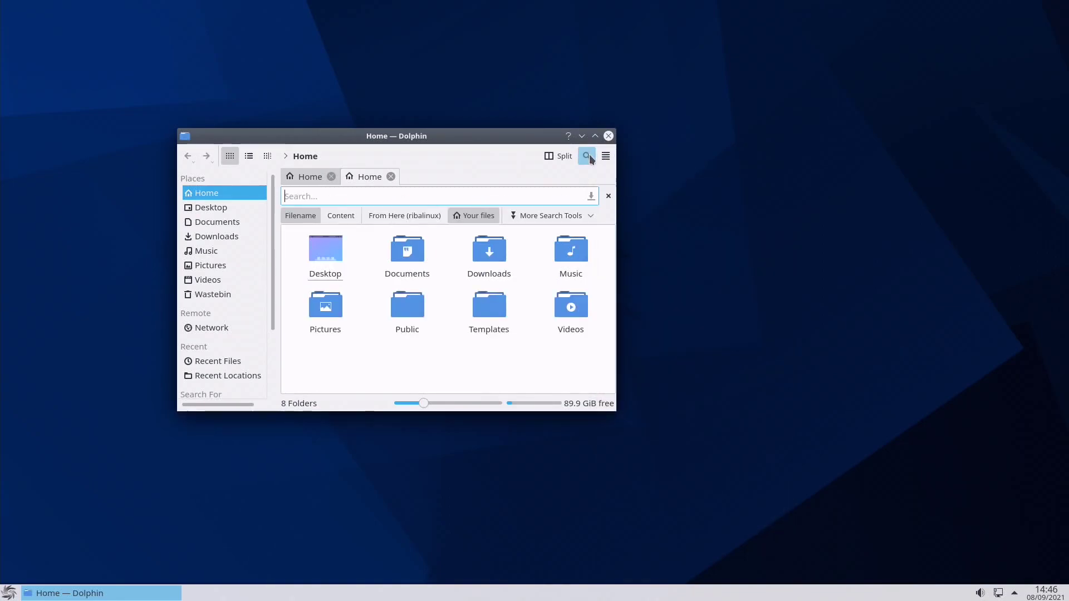
pyautogui.click(588, 156)
# Try Dolphin's split view and its details and compact view modes, returning to a single icons view
pyautogui.click(557, 157)
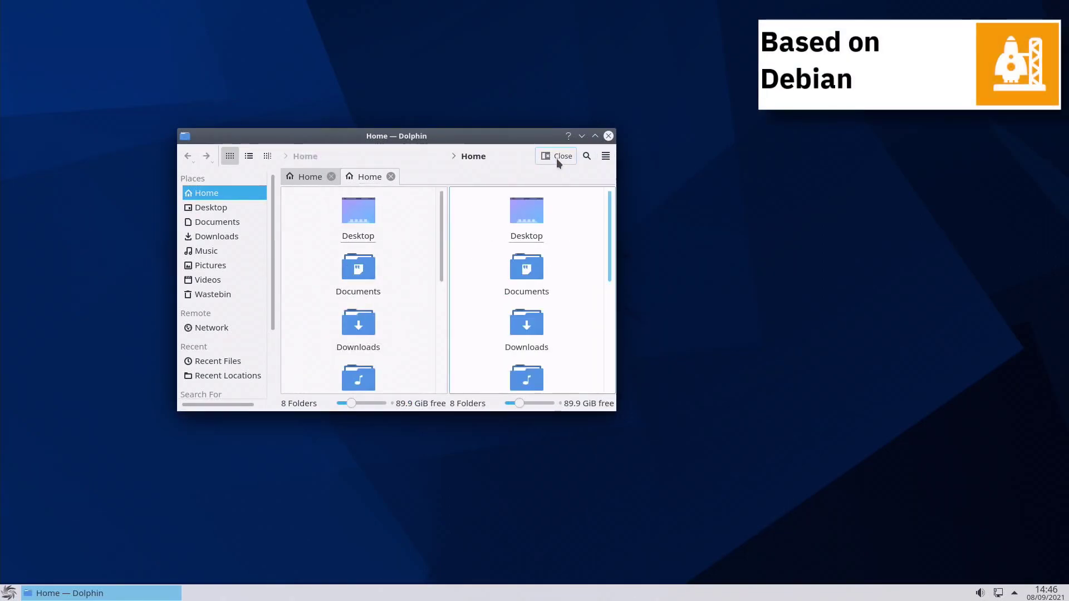
pyautogui.click(557, 158)
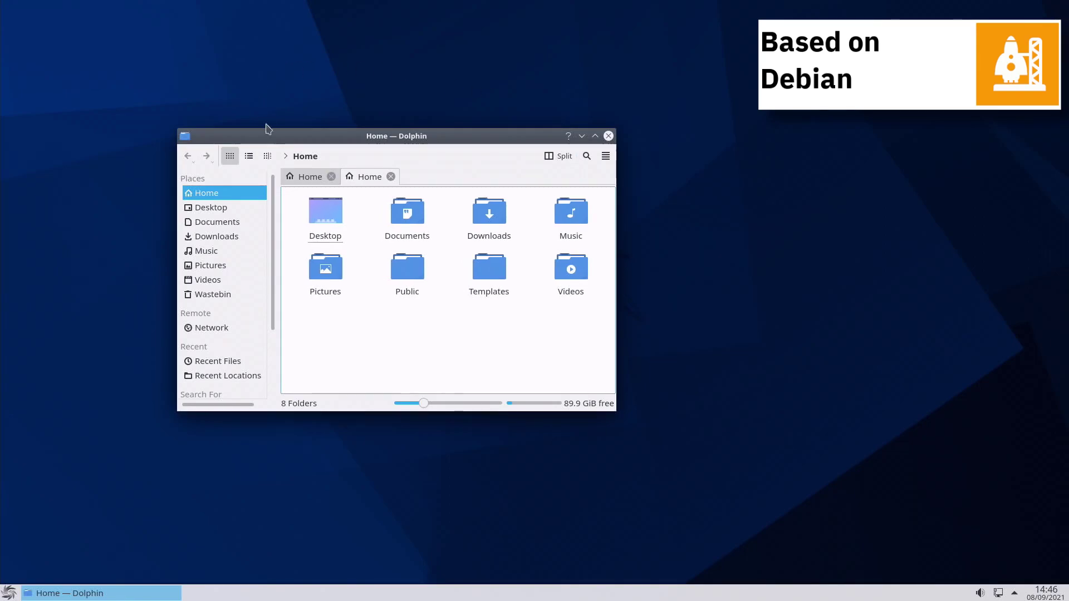
pyautogui.hotkey('ctrl', '3')
pyautogui.click(249, 156)
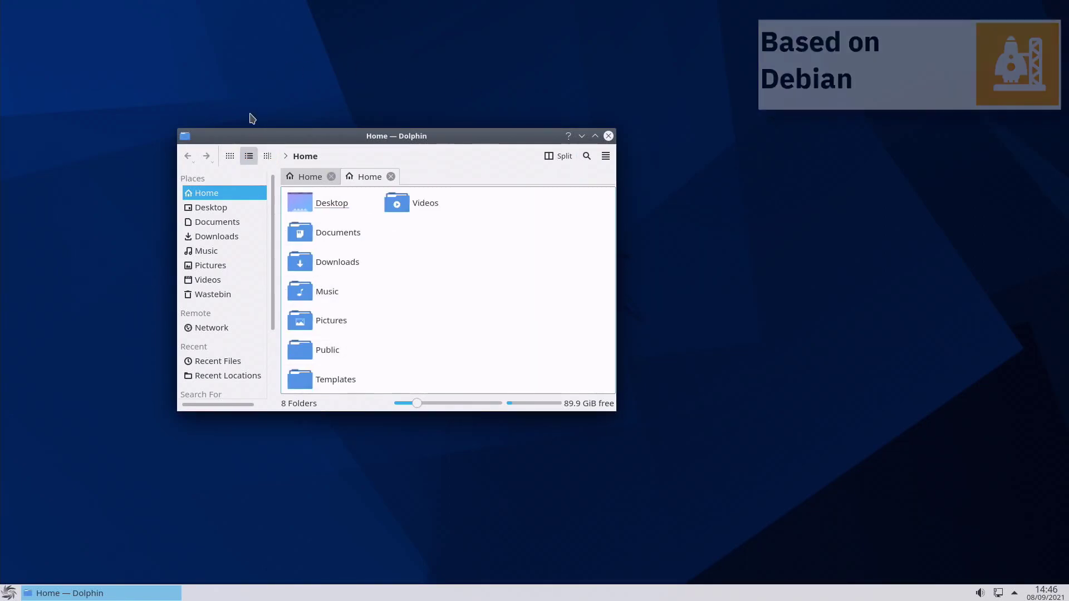
pyautogui.click(230, 156)
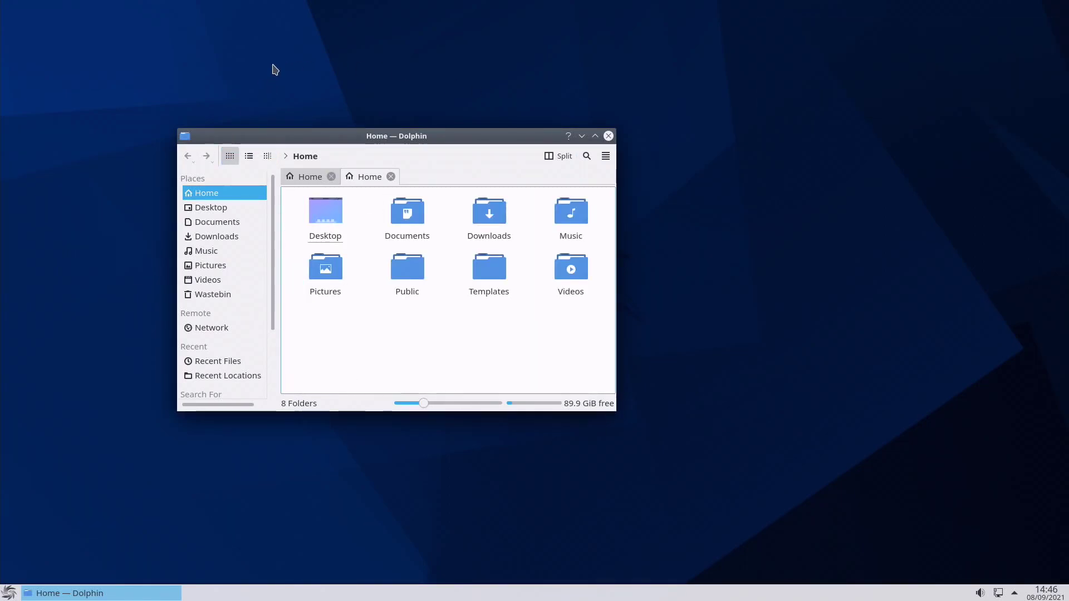
# Maximize and restore the Dolphin window, and minimize it and bring it back
pyautogui.click(595, 136)
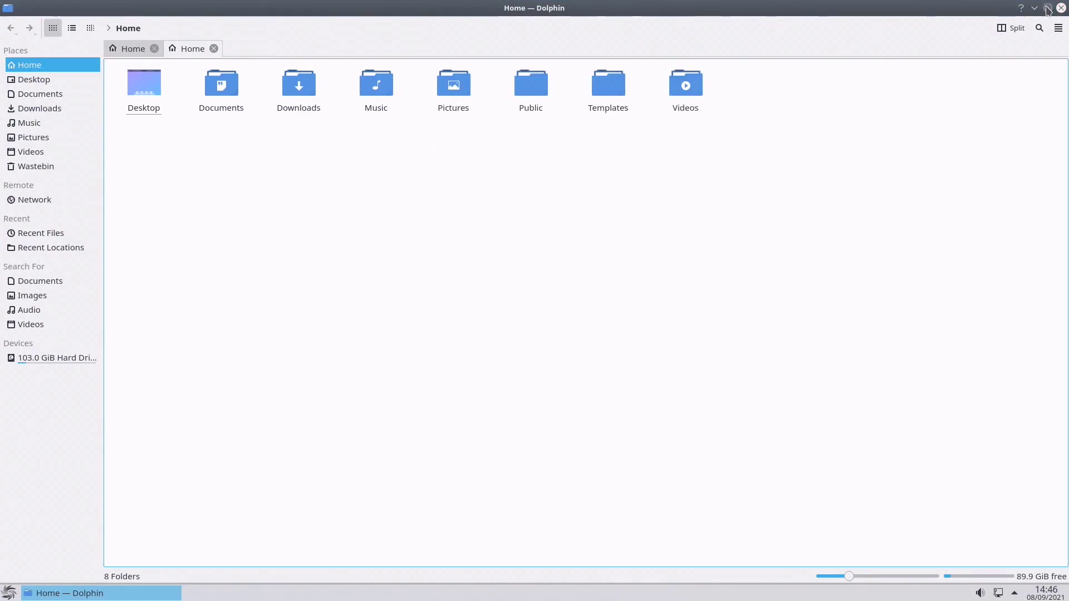
pyautogui.click(1048, 8)
pyautogui.click(582, 136)
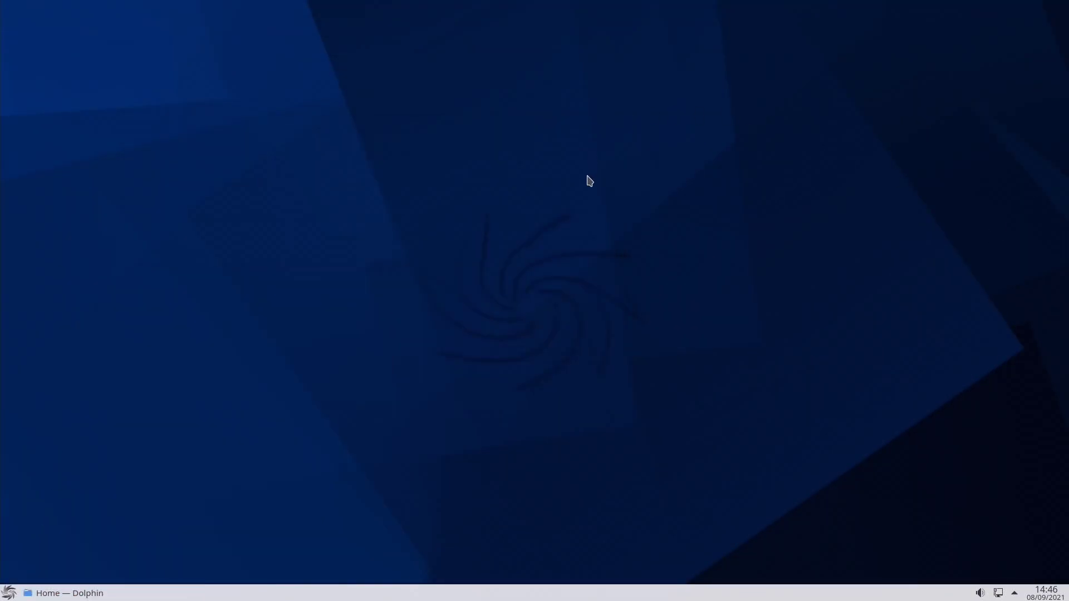
pyautogui.click(110, 591)
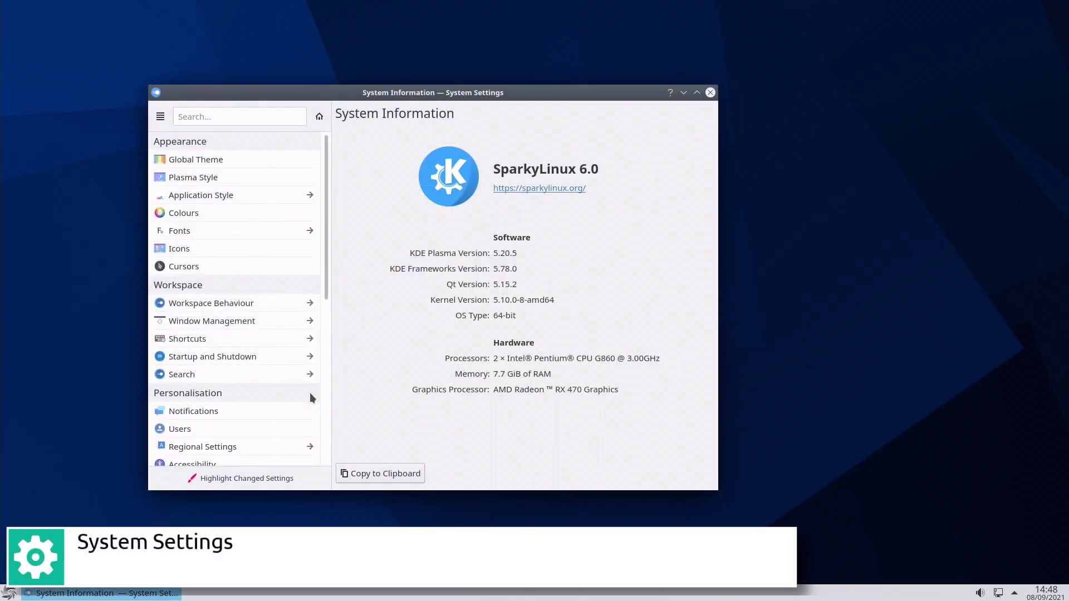
# Browse the list of System Settings categories alongside the System Information page
pyautogui.scroll(-6, 310, 396)
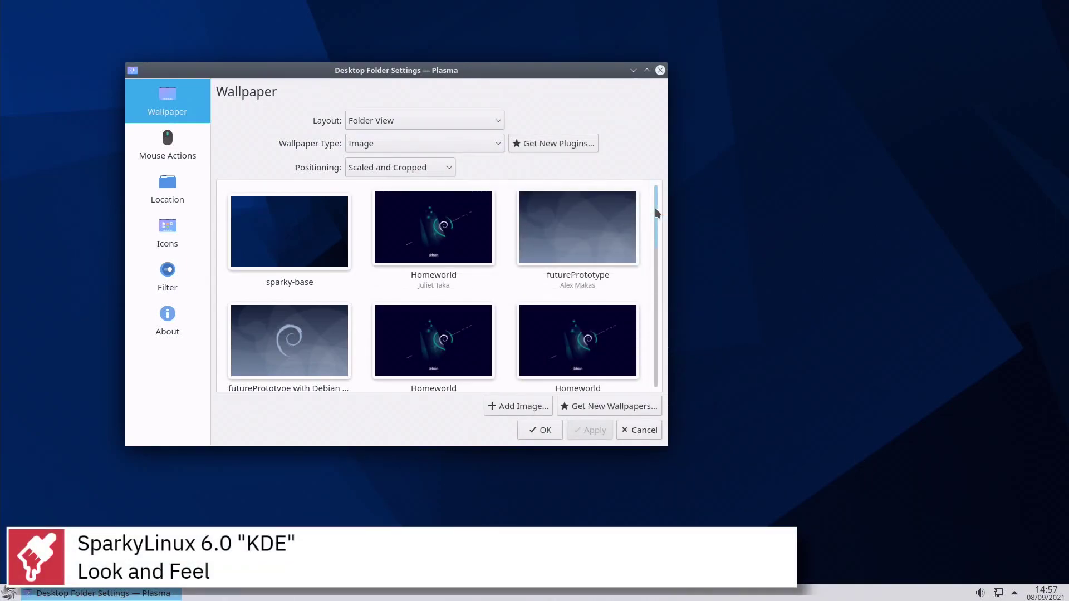
# Review the wallpaper list and the Mouse Actions, Location, Icons, Filter and About pages of the Desktop Folder Settings
pyautogui.scroll(-6, 656, 209)
pyautogui.scroll(-5, 655, 210)
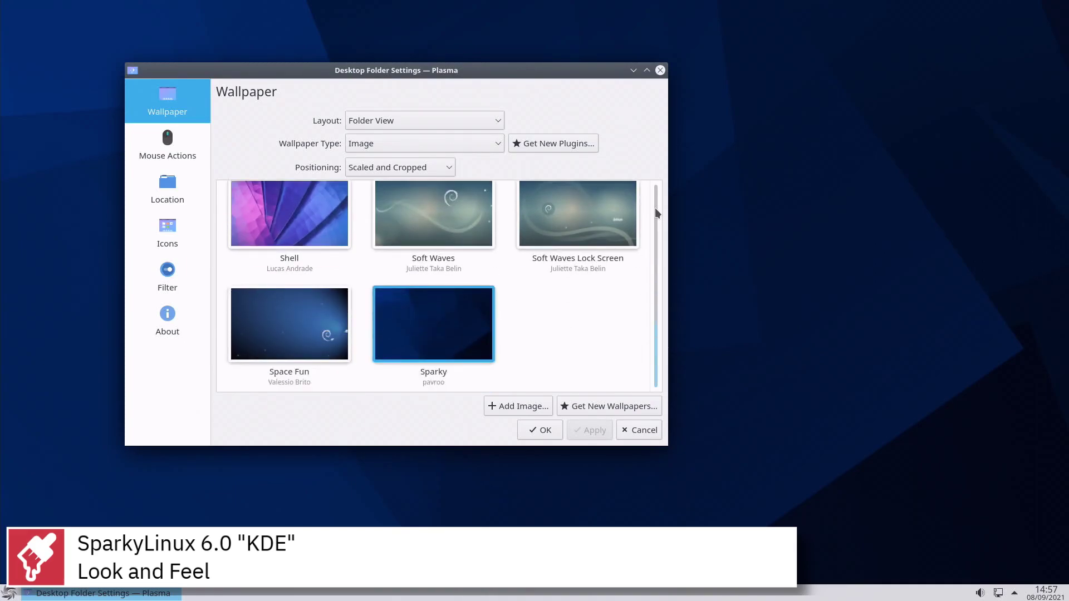
pyautogui.click(153, 139)
pyautogui.click(141, 189)
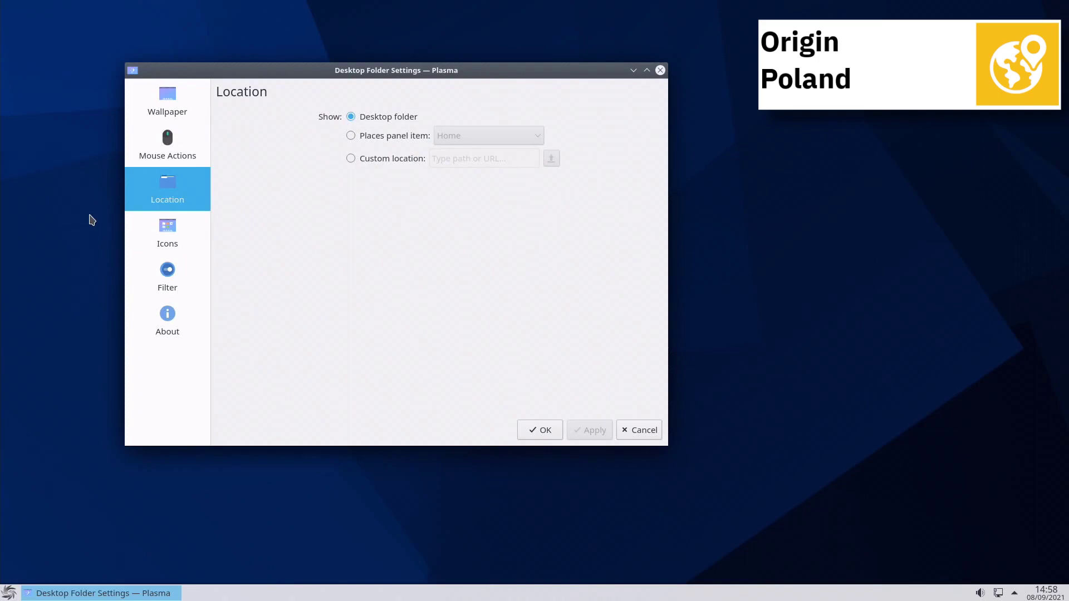
pyautogui.click(128, 239)
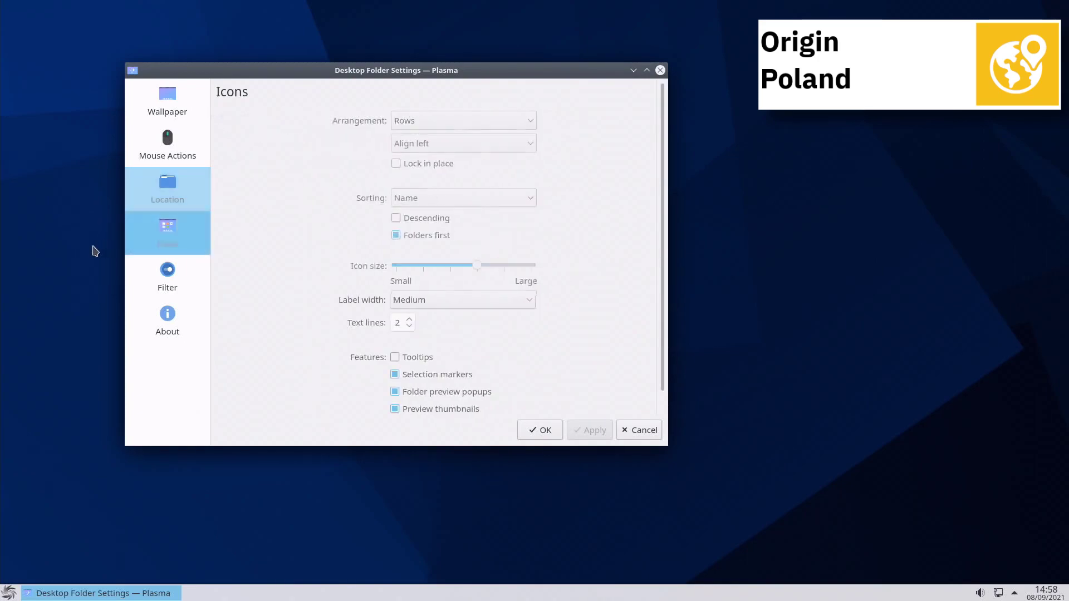
pyautogui.click(148, 270)
pyautogui.click(125, 317)
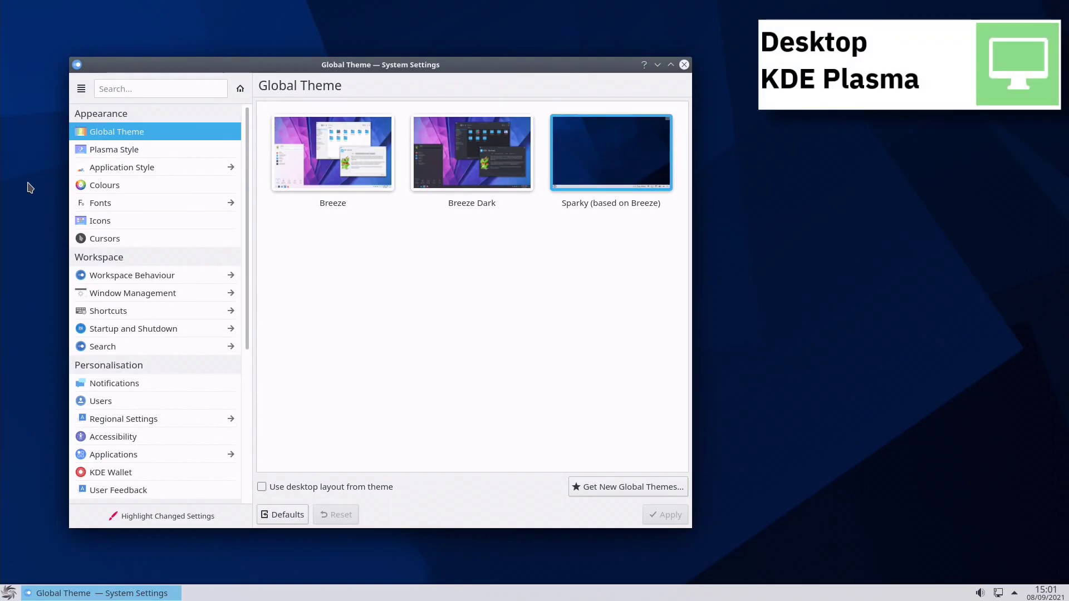
# Review the Plasma Style, Application Style, Window Decorations and Colours pages of System Settings
pyautogui.click(72, 150)
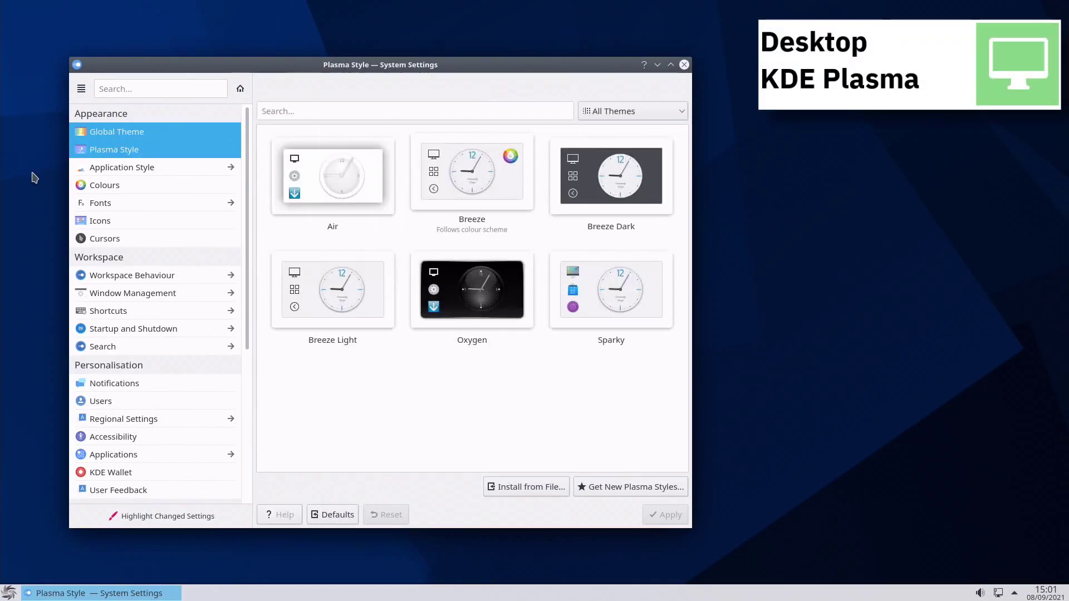
pyautogui.click(75, 168)
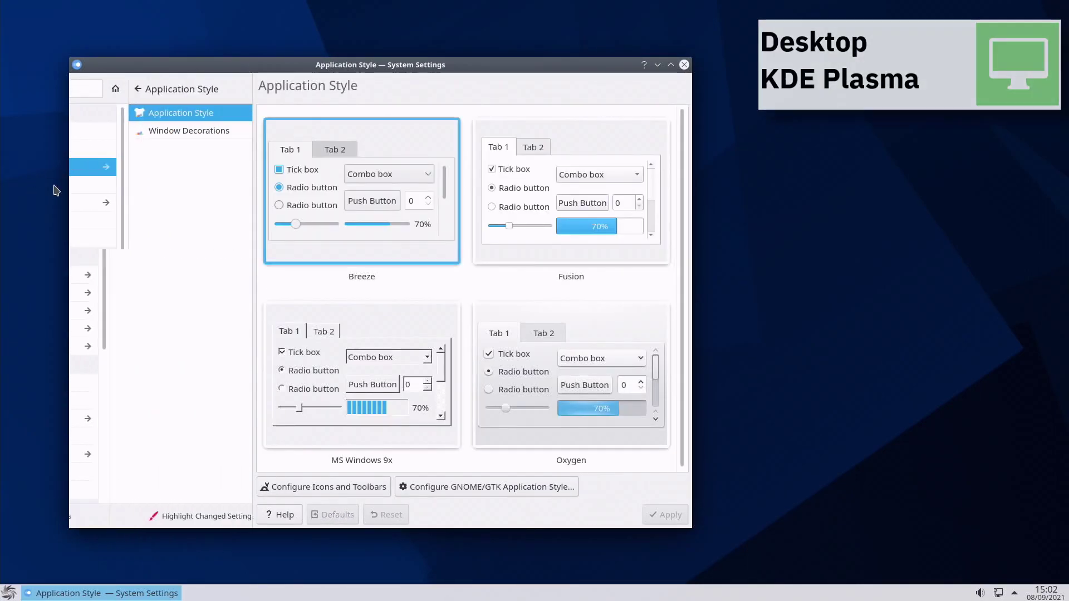
pyautogui.click(81, 134)
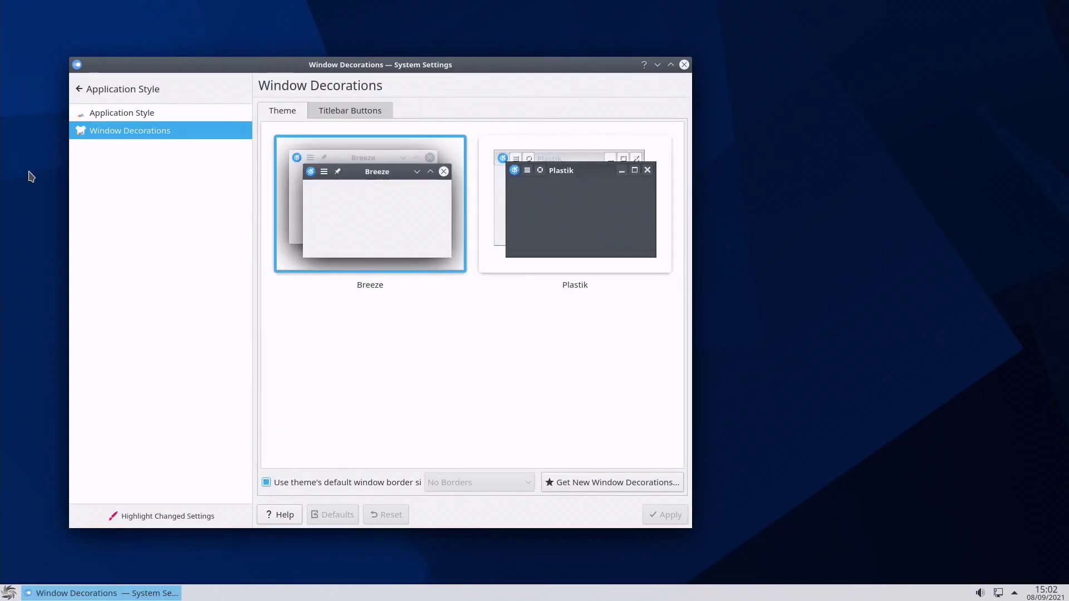
pyautogui.click(79, 89)
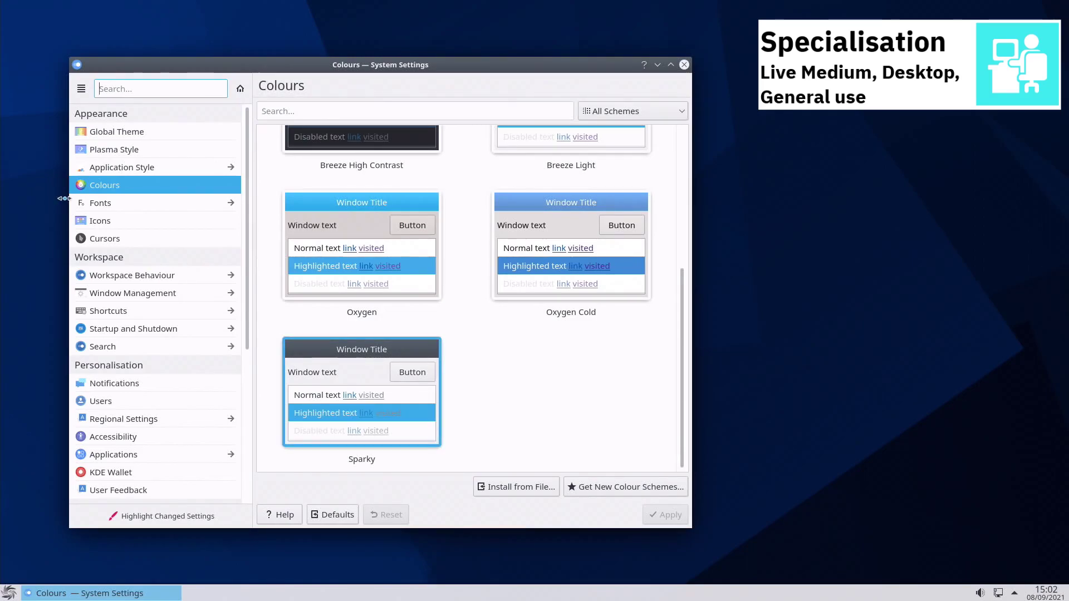
# Review the Fonts, Font Management, Icons and Cursors pages of System Settings
pyautogui.click(65, 200)
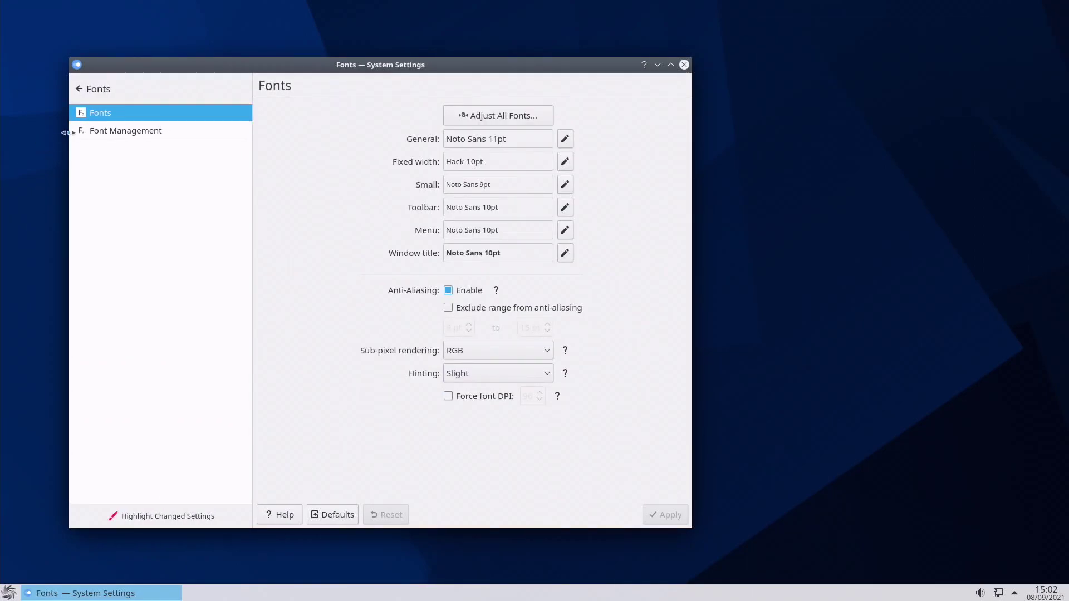
pyautogui.click(75, 131)
pyautogui.click(80, 89)
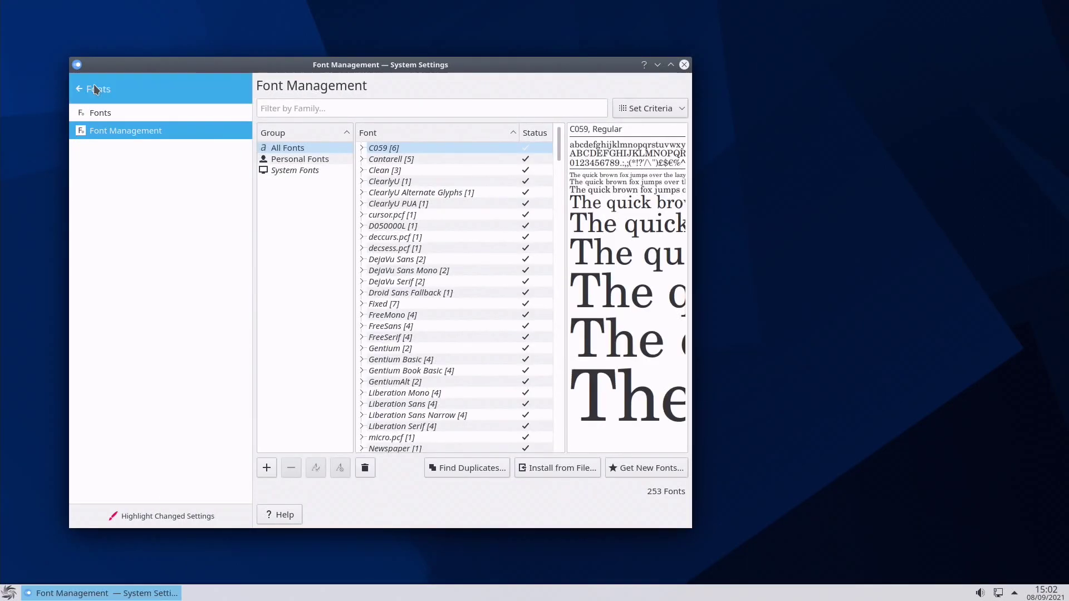
pyautogui.click(73, 222)
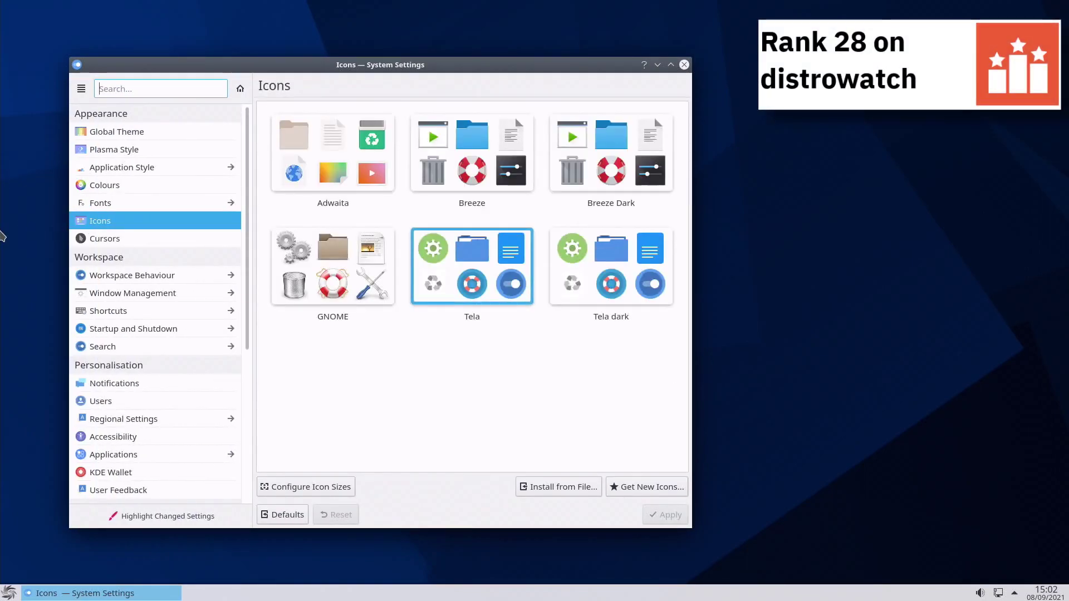
pyautogui.click(77, 241)
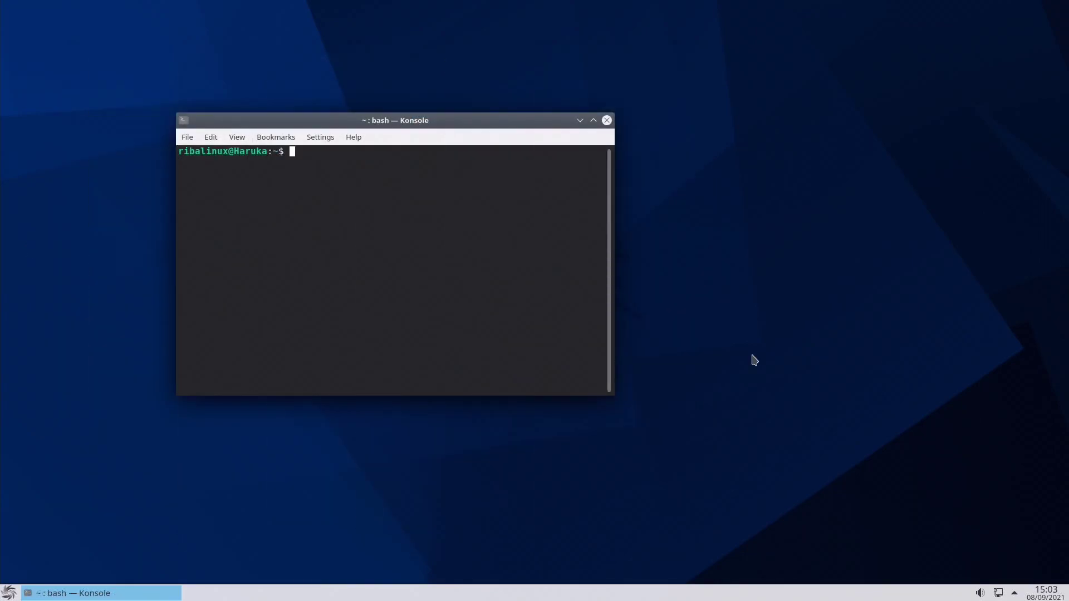
# Install the mc package in Konsole with "sudo apt install mc", agreeing to the installation
pyautogui.write('sudo apt insta')
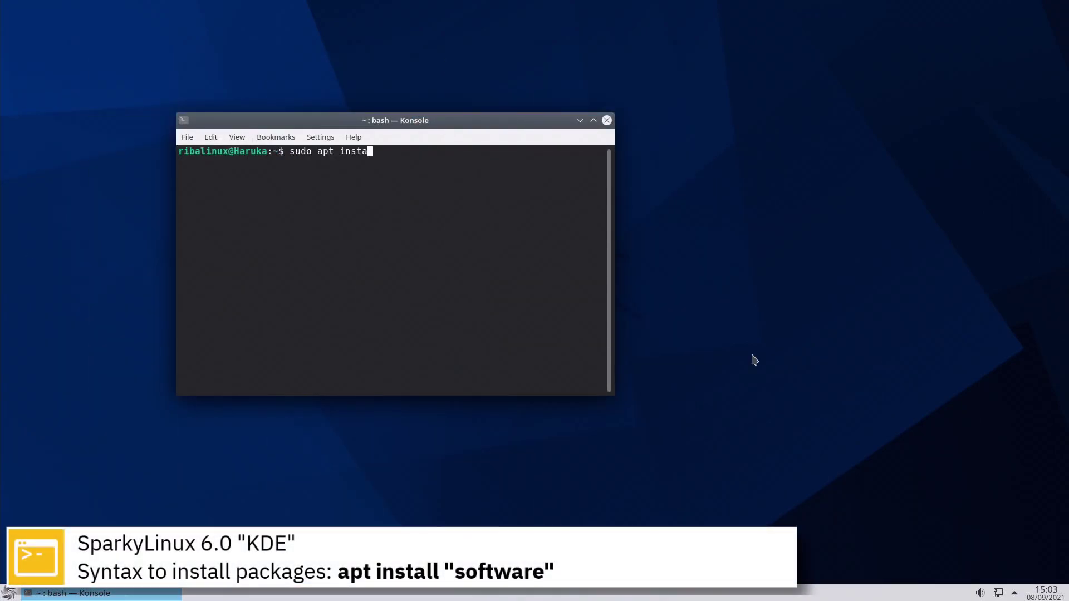
pyautogui.write('ll mc')
pyautogui.press('Return')
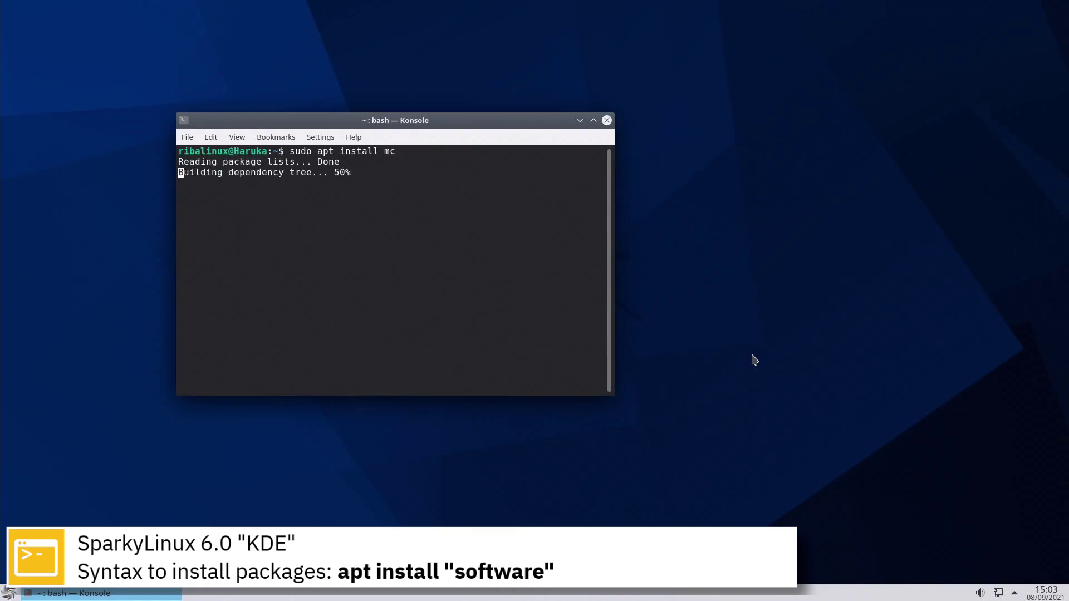
pyautogui.write('y')
pyautogui.press('Return')
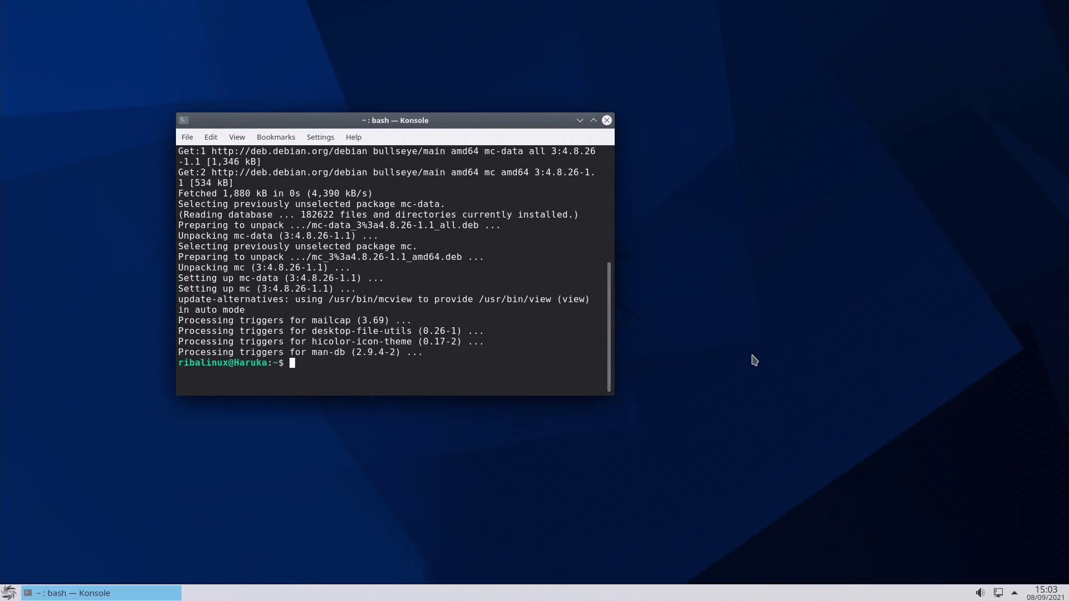
# Clear the terminal and display the kernel information with "uname -a"
pyautogui.hotkey('ctrl', 'l')
pyautogui.write('uname ')
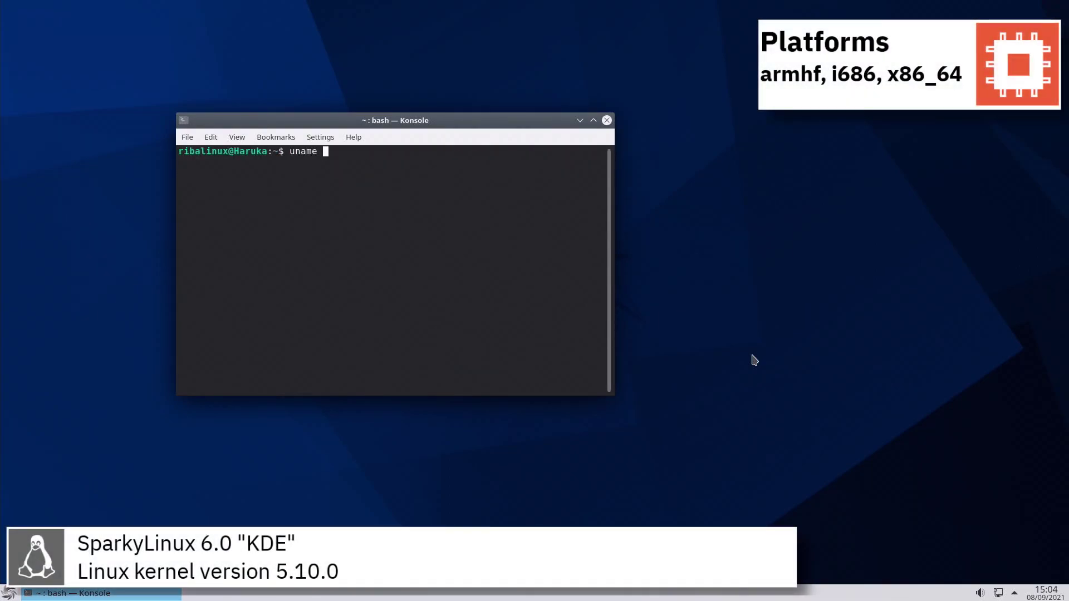
pyautogui.write('-a')
pyautogui.press('Return')
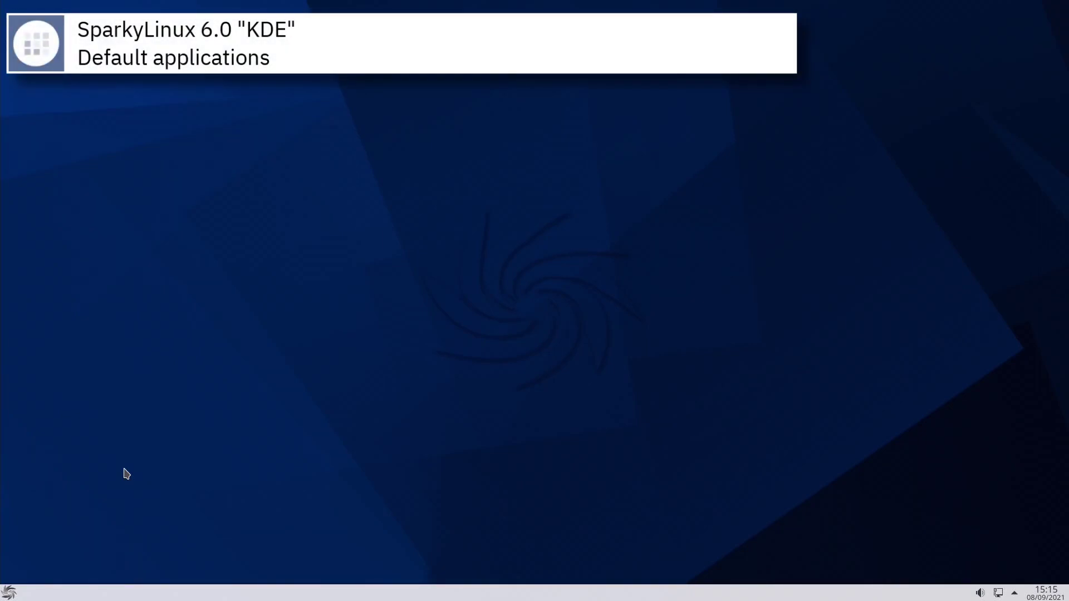
# Launch the Icon browser from the development applications and close its window
pyautogui.click(9, 593)
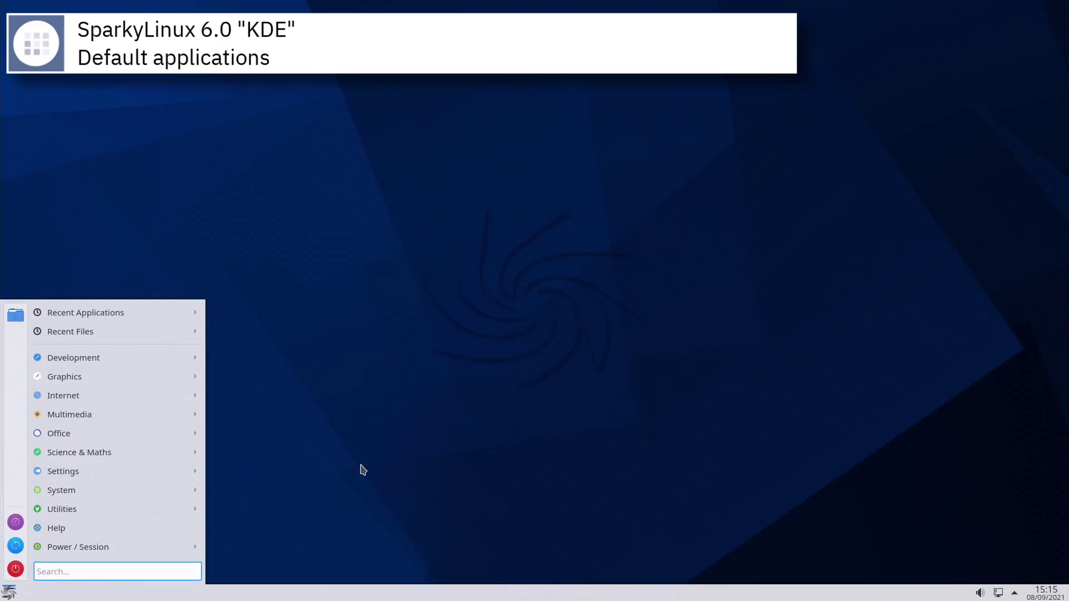
pyautogui.moveTo(147, 362)
pyautogui.click(231, 361)
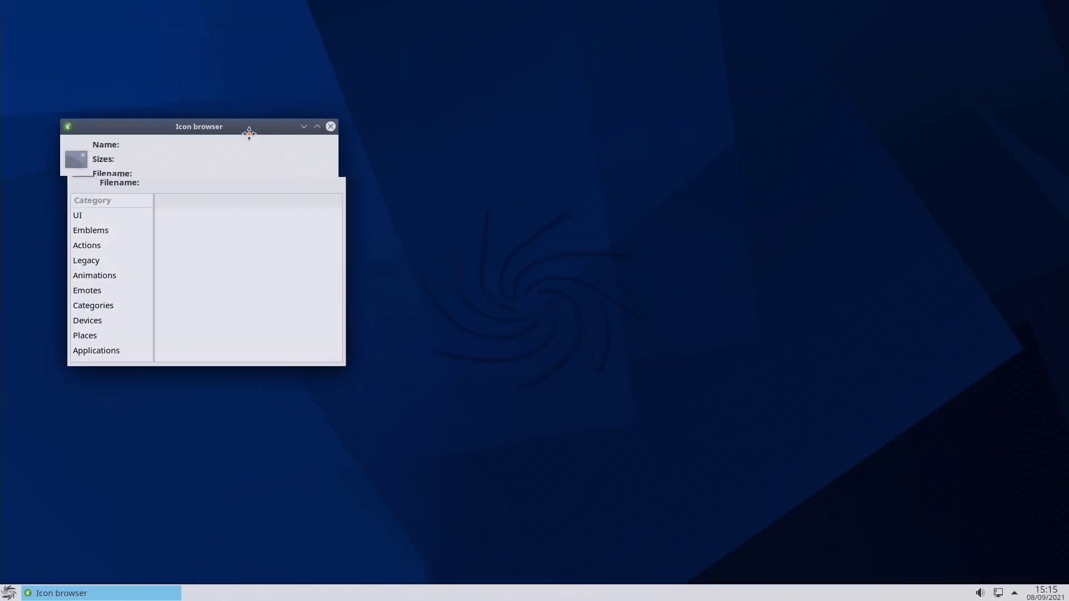
pyautogui.click(513, 163)
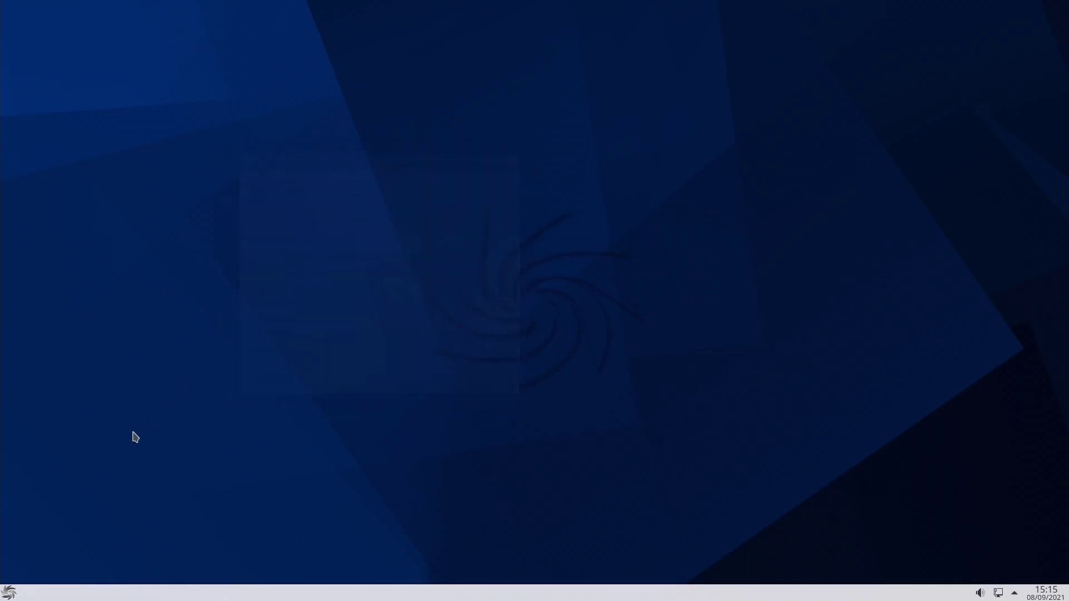
# Launch Okular from the graphics applications and close it
pyautogui.click(9, 593)
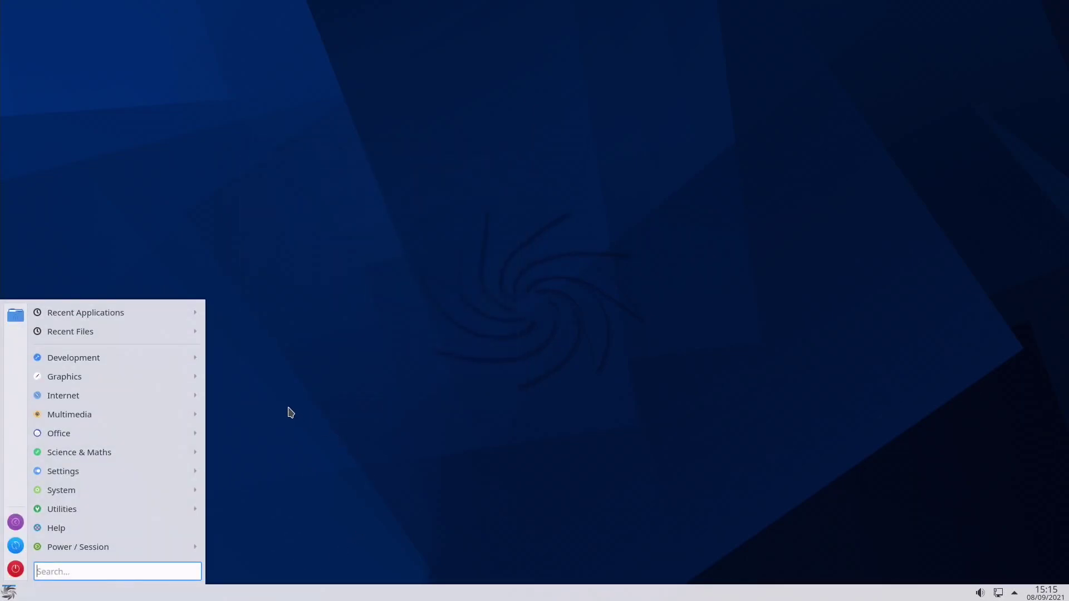
pyautogui.moveTo(188, 381)
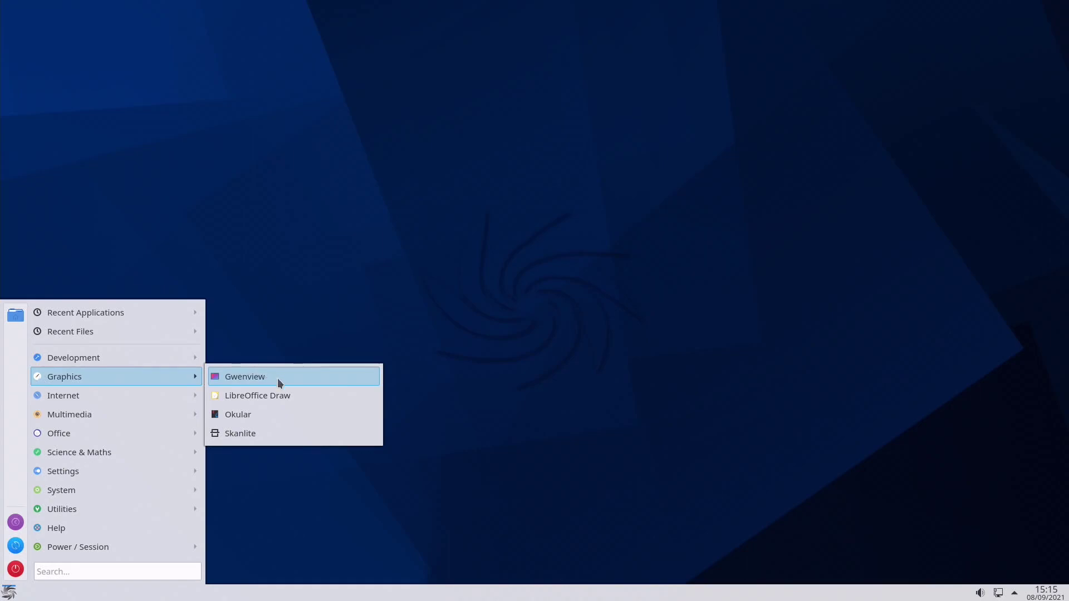
pyautogui.click(283, 414)
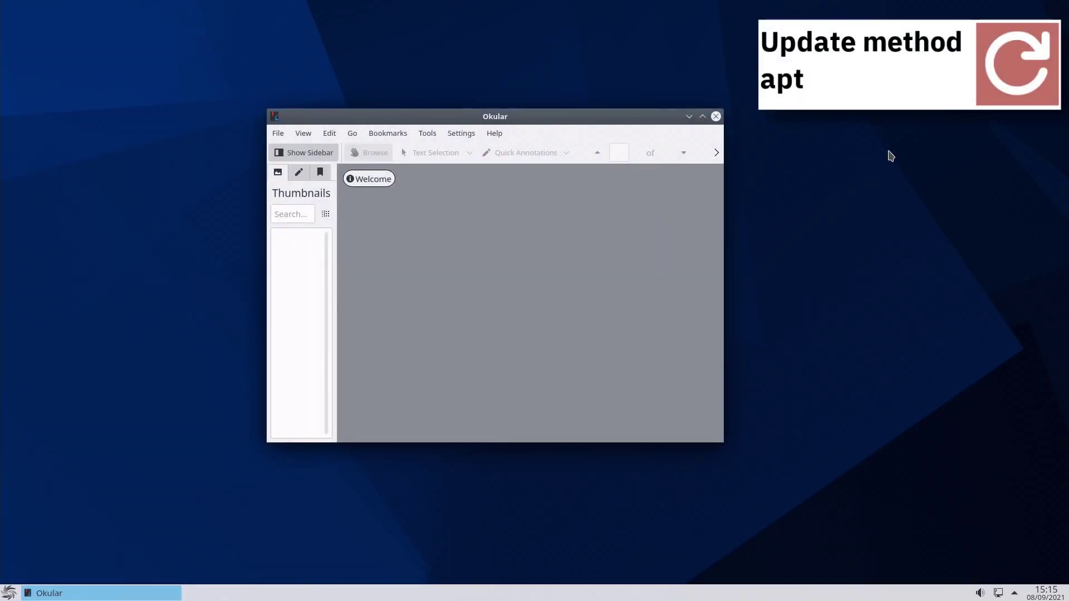
pyautogui.click(716, 116)
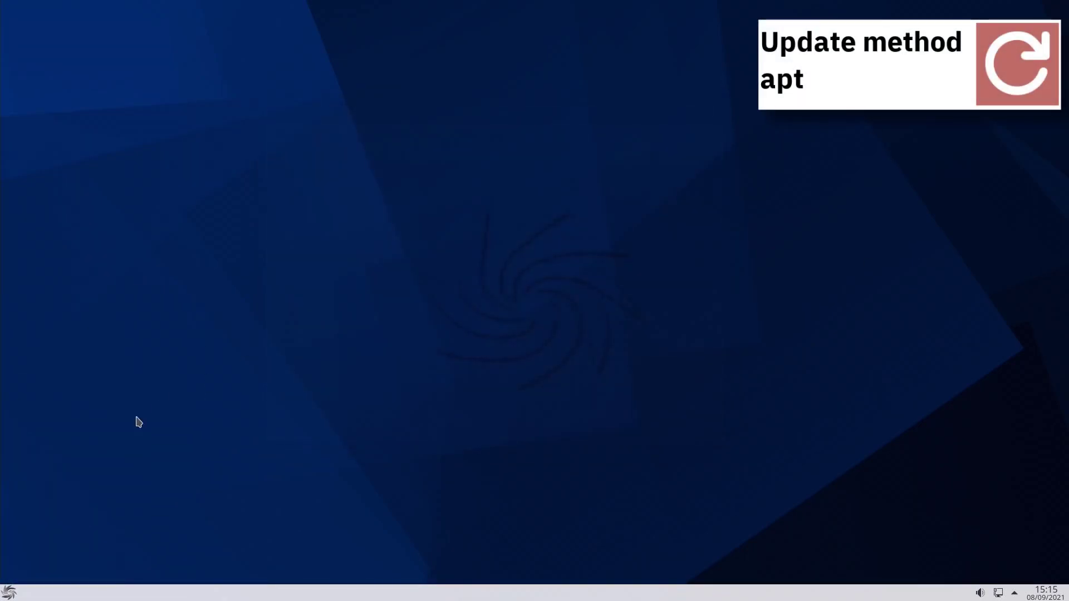
# Launch Firefox ESR from the internet applications, view its start page and close it
pyautogui.click(9, 591)
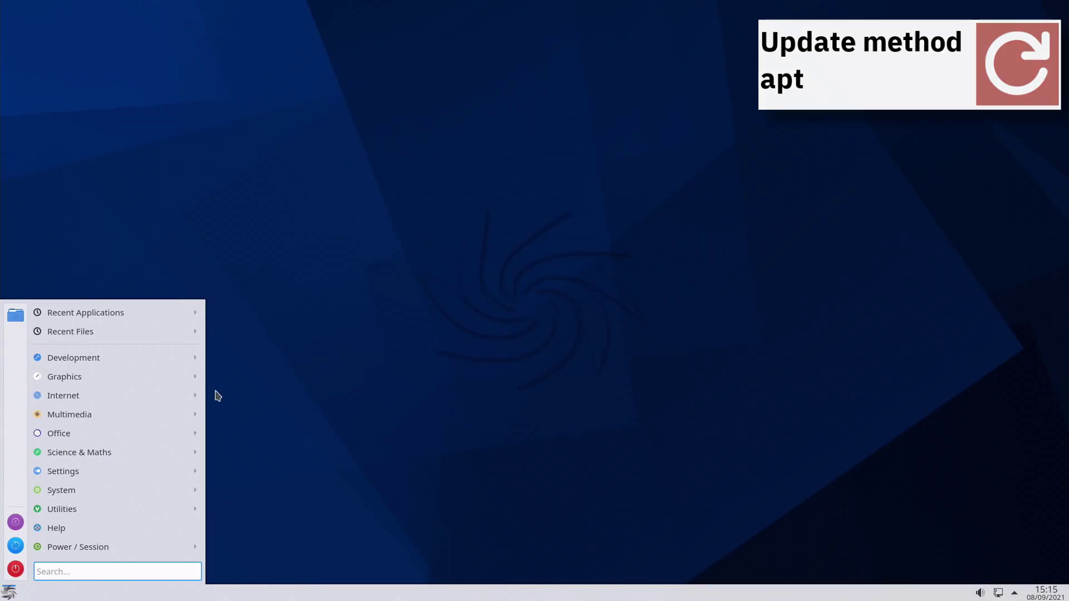
pyautogui.moveTo(171, 397)
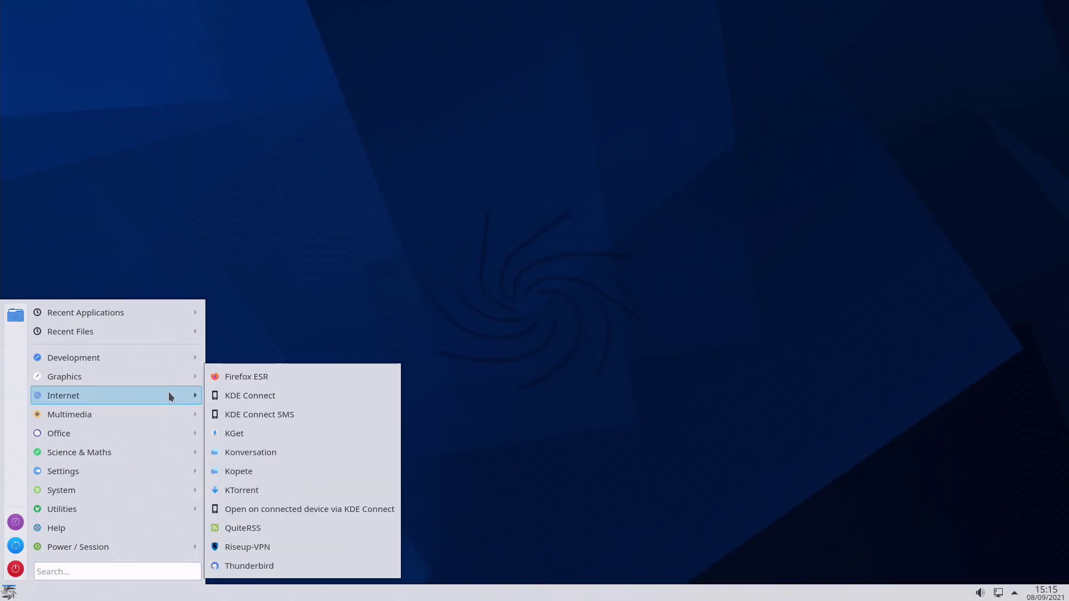
pyautogui.click(268, 376)
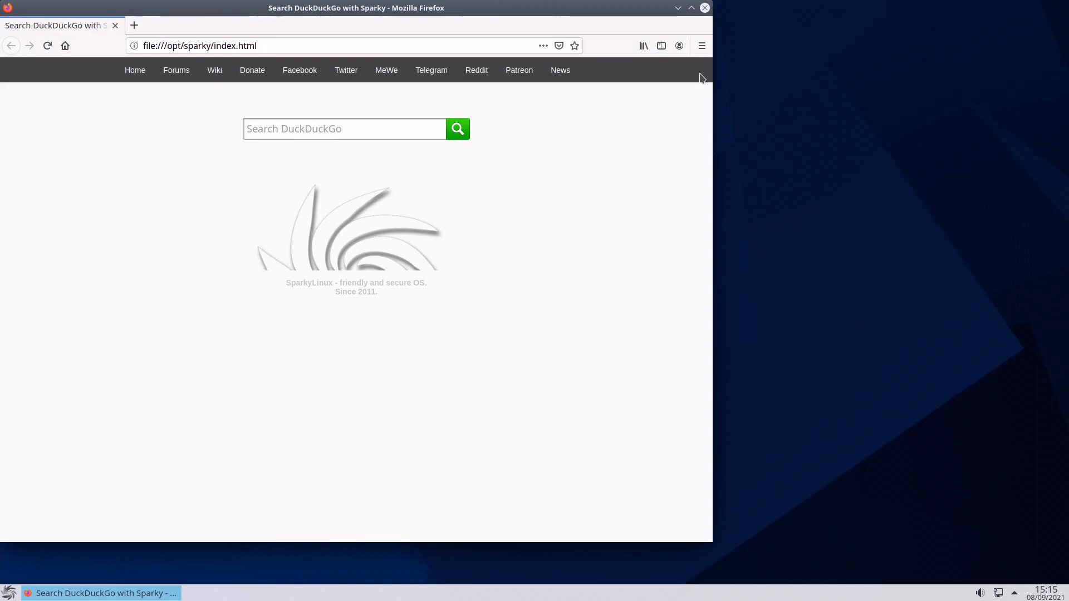
pyautogui.click(705, 8)
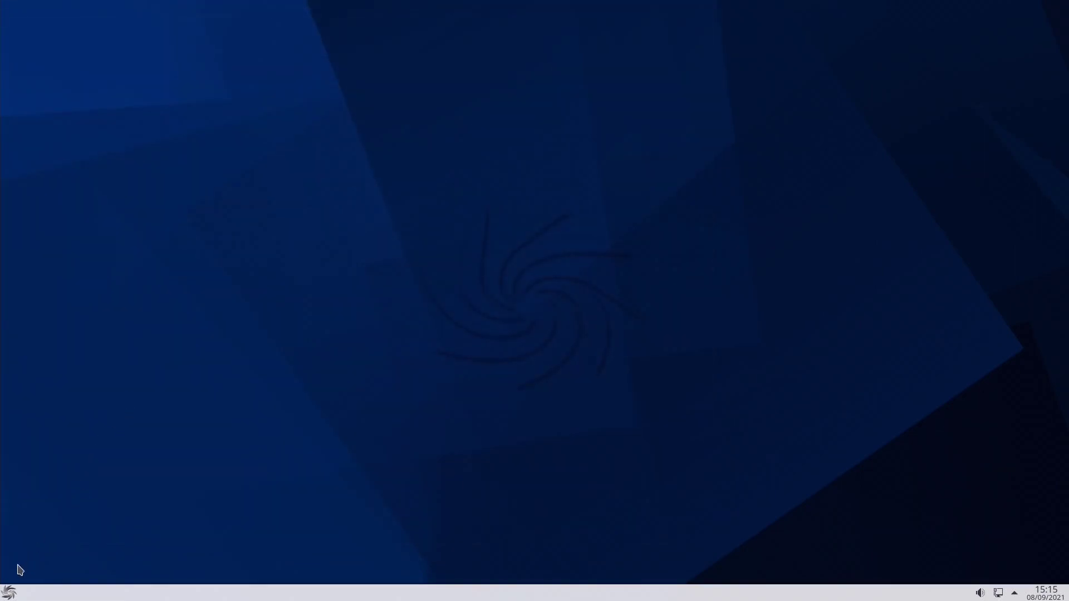
# Launch VLC media player from the multimedia applications and close it
pyautogui.click(8, 592)
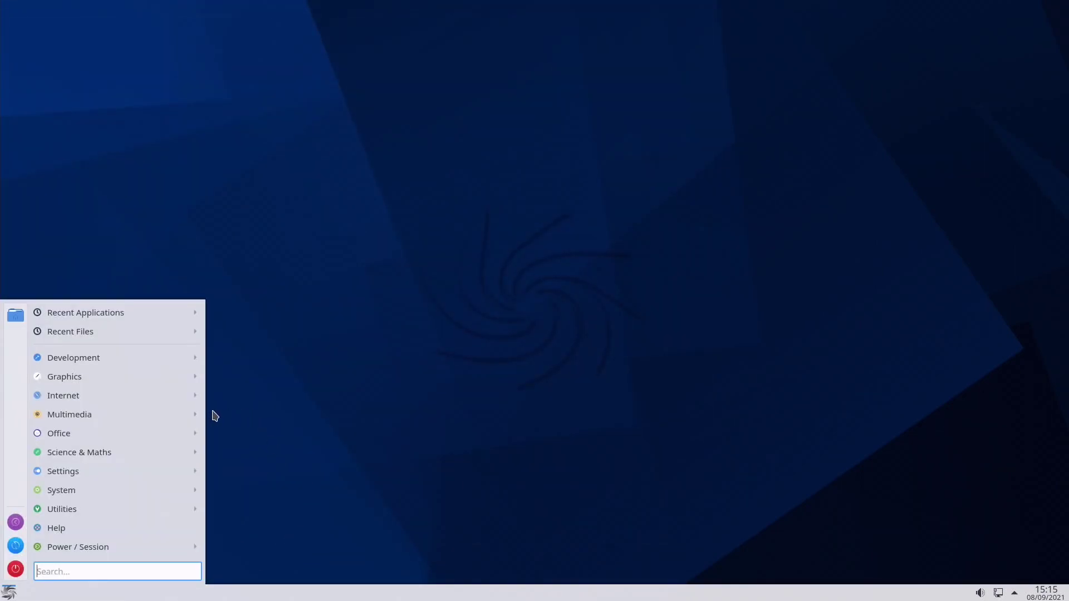
pyautogui.moveTo(179, 413)
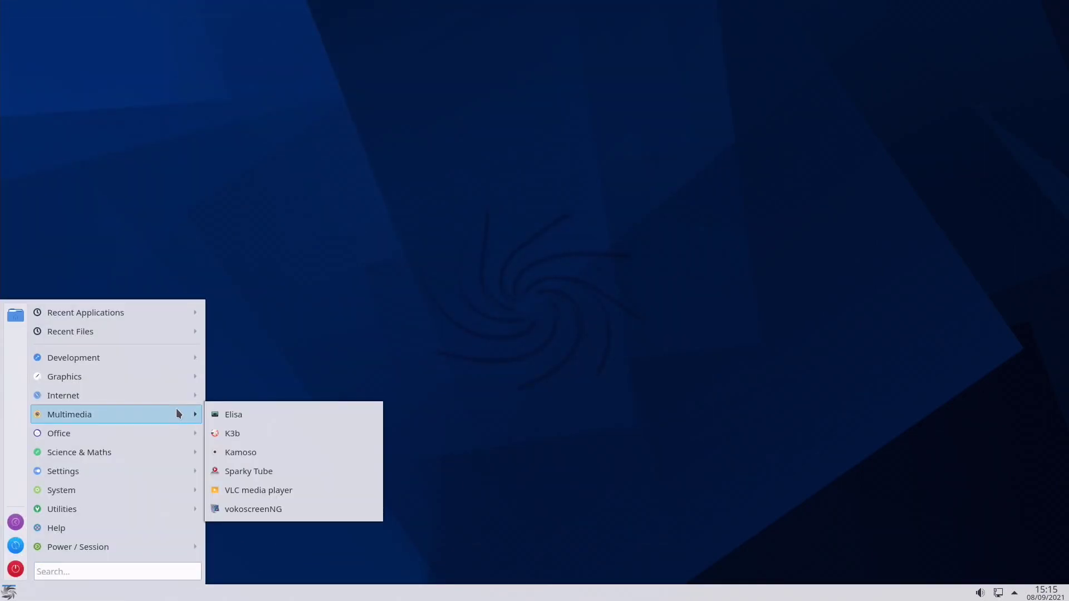
pyautogui.click(321, 494)
pyautogui.click(694, 168)
# Launch LibreOffice Writer from the office applications and close its blank document
pyautogui.click(7, 592)
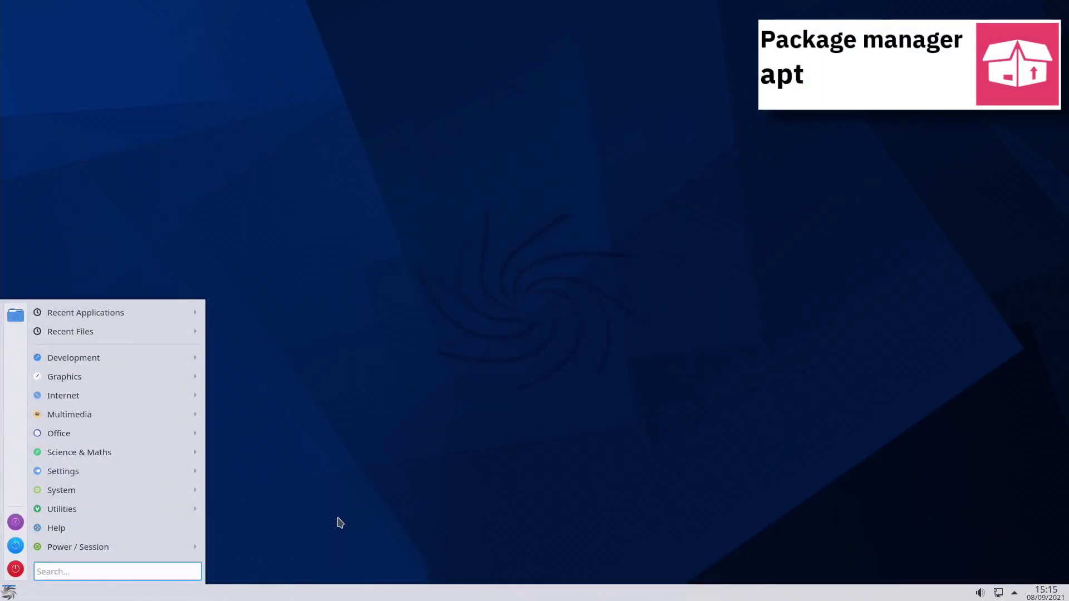
pyautogui.moveTo(179, 434)
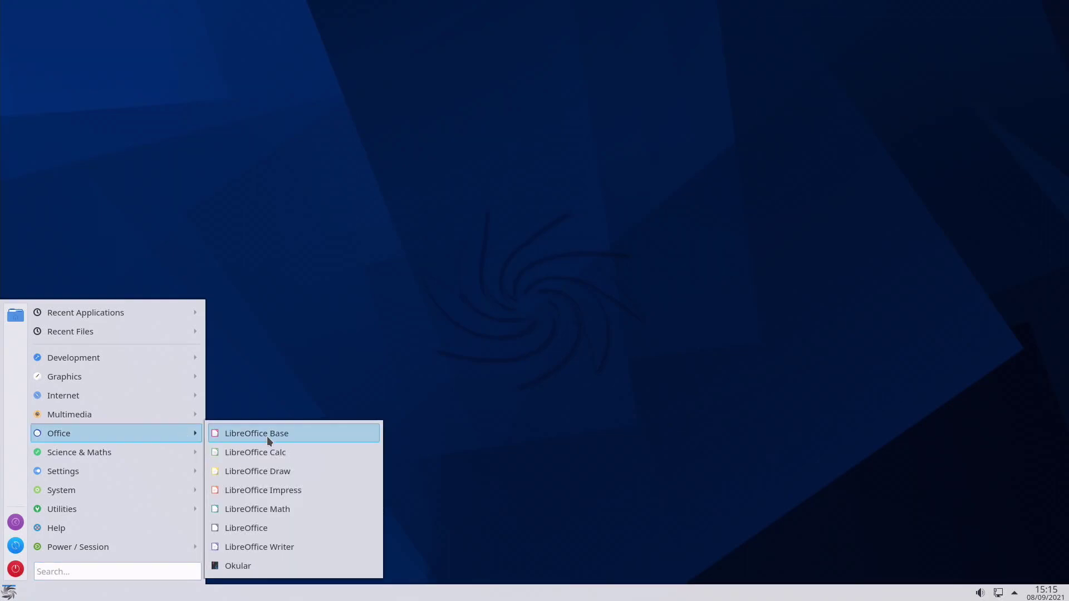
pyautogui.click(298, 548)
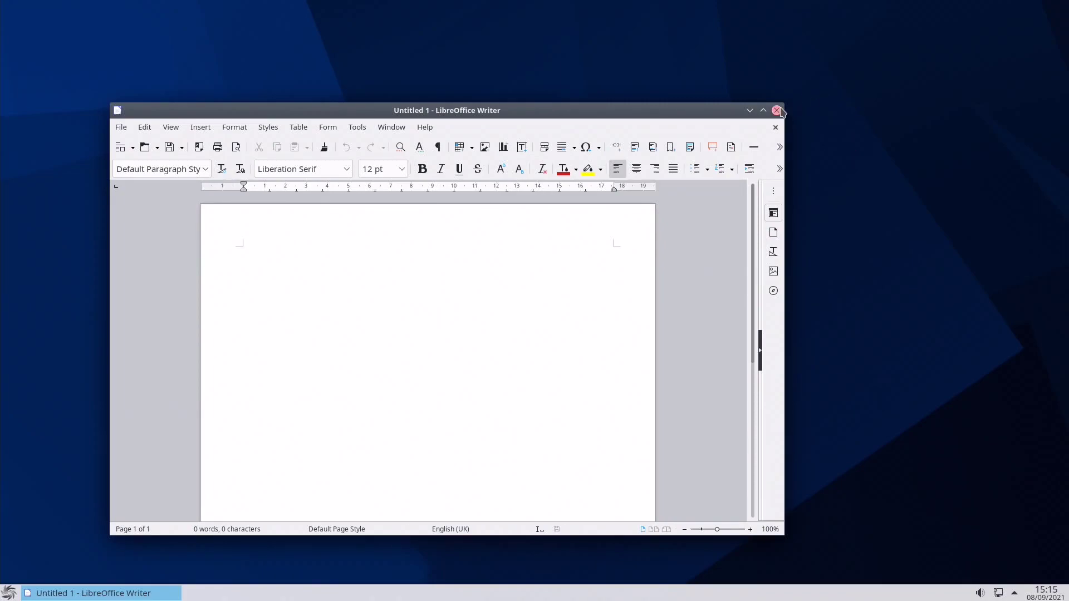
pyautogui.click(780, 111)
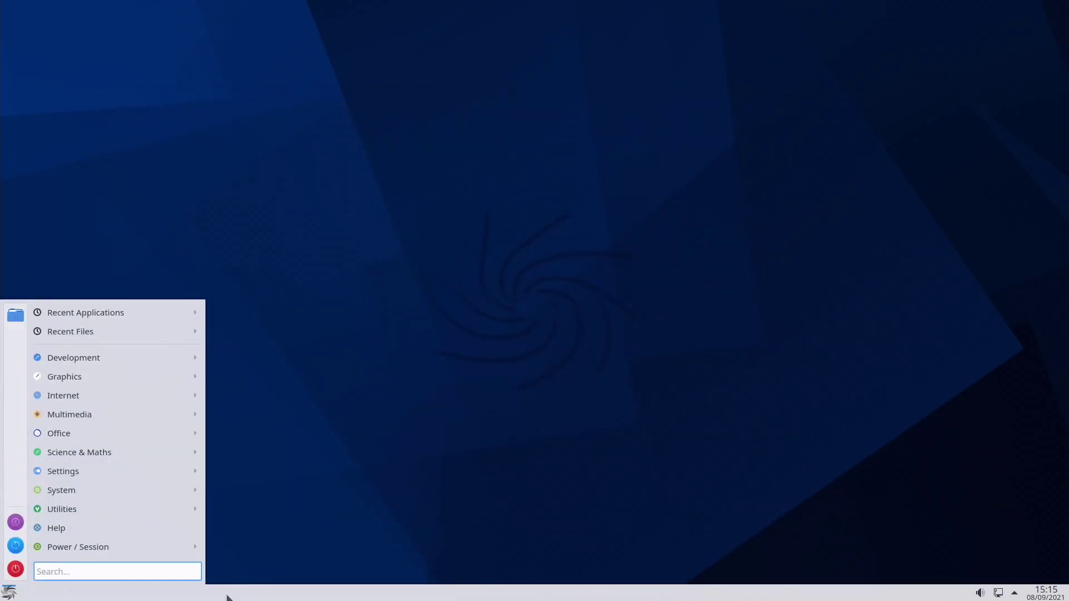
# Launch LibreOffice Math from the science and maths applications and close it
pyautogui.moveTo(177, 457)
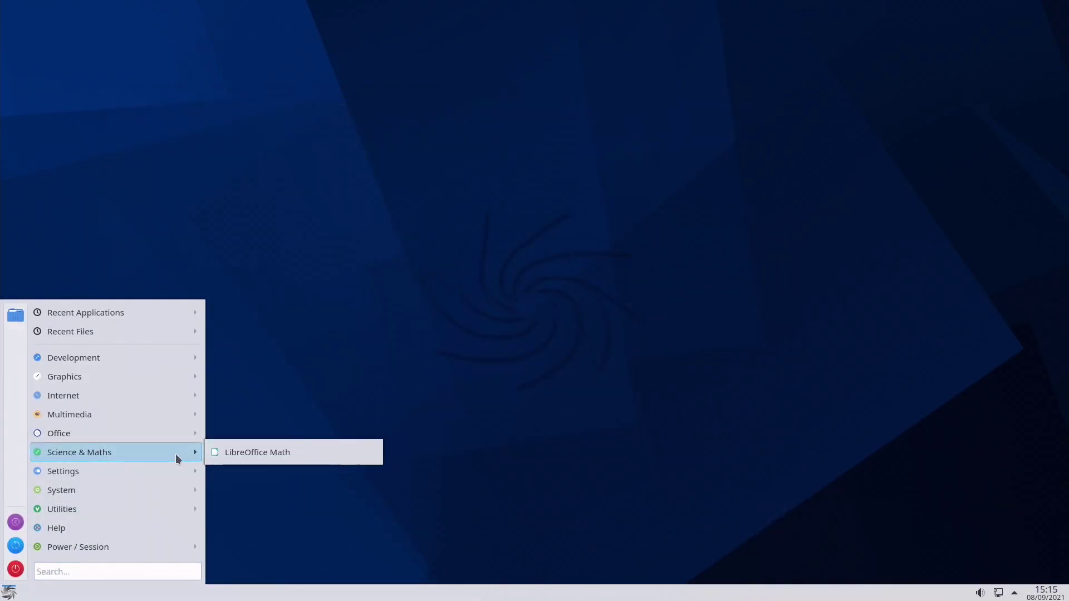
pyautogui.click(271, 458)
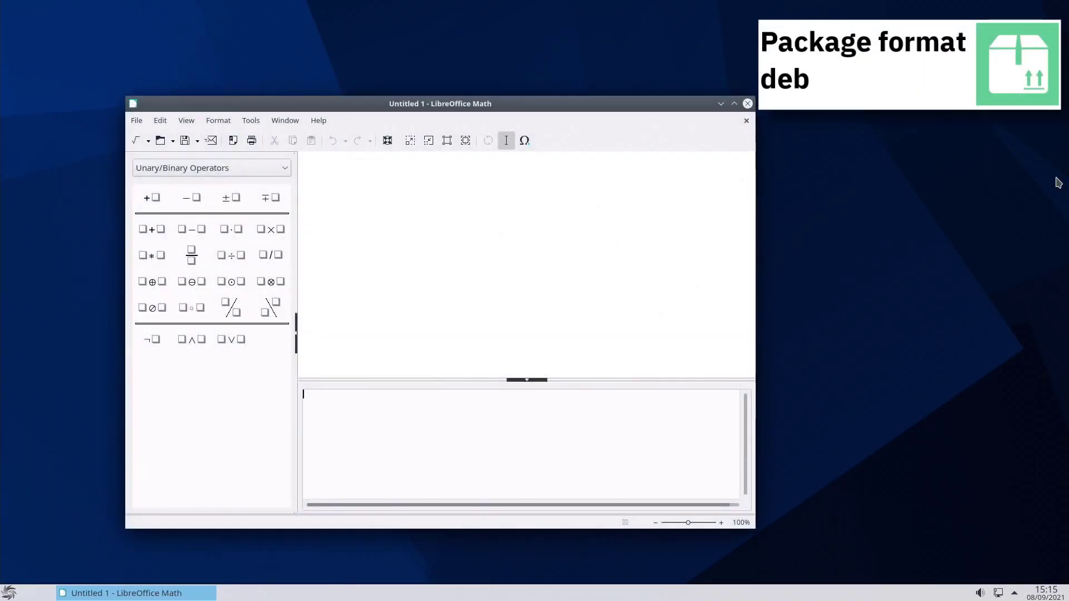
pyautogui.click(748, 104)
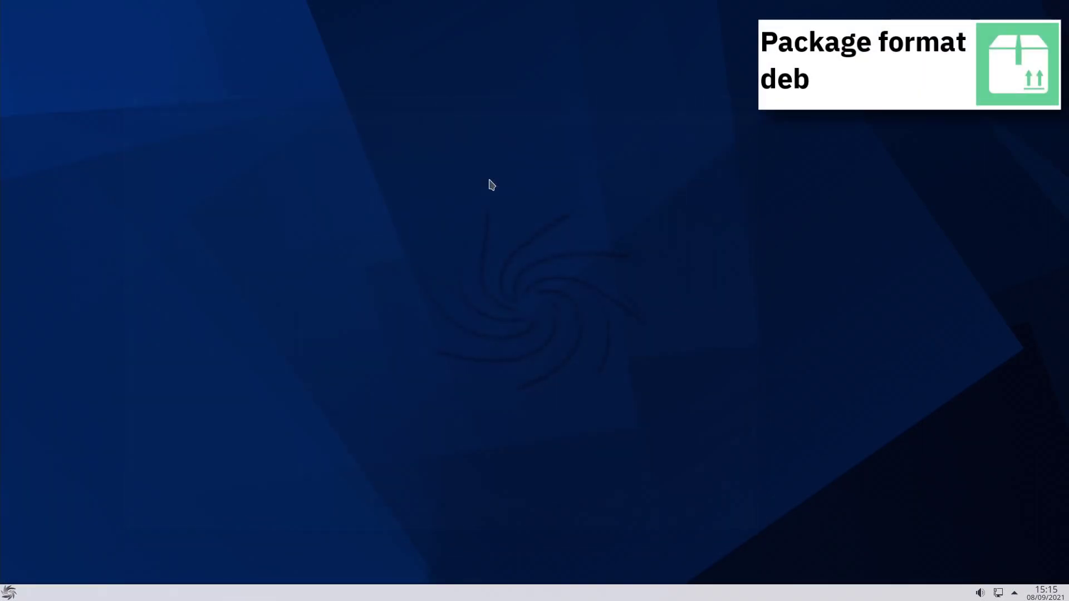
# Launch Synaptic Package Manager from the settings applications, authenticate with the account password, view the package list and close it
pyautogui.click(9, 592)
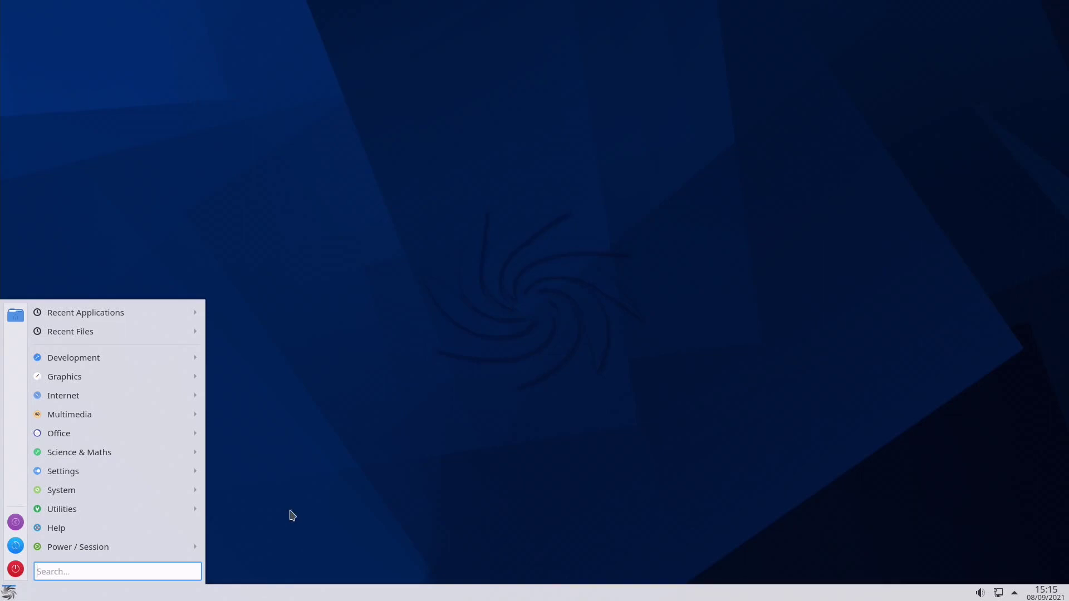
pyautogui.moveTo(175, 475)
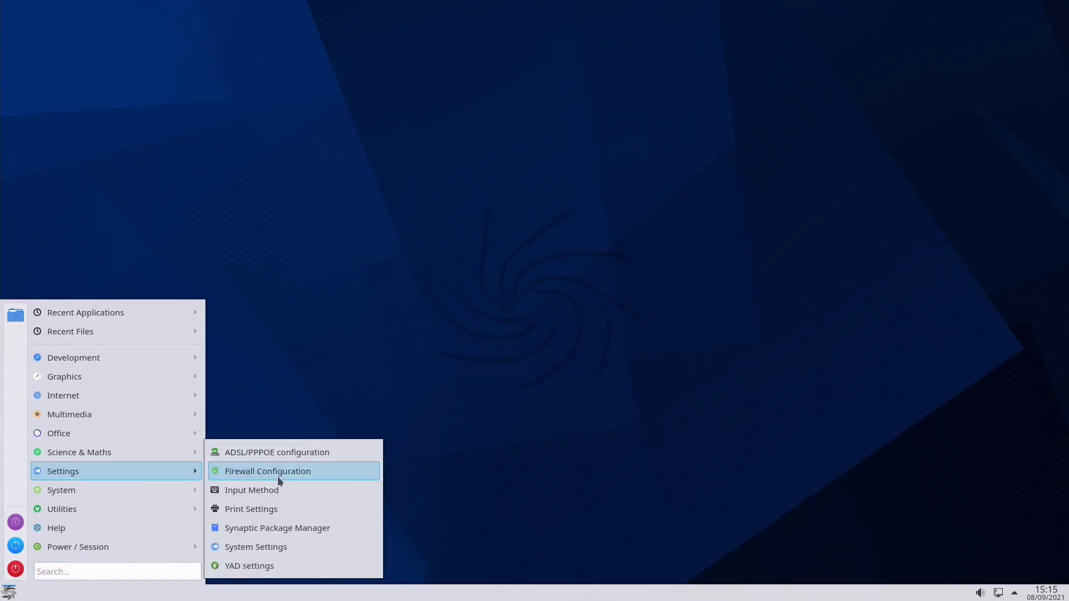
pyautogui.click(293, 527)
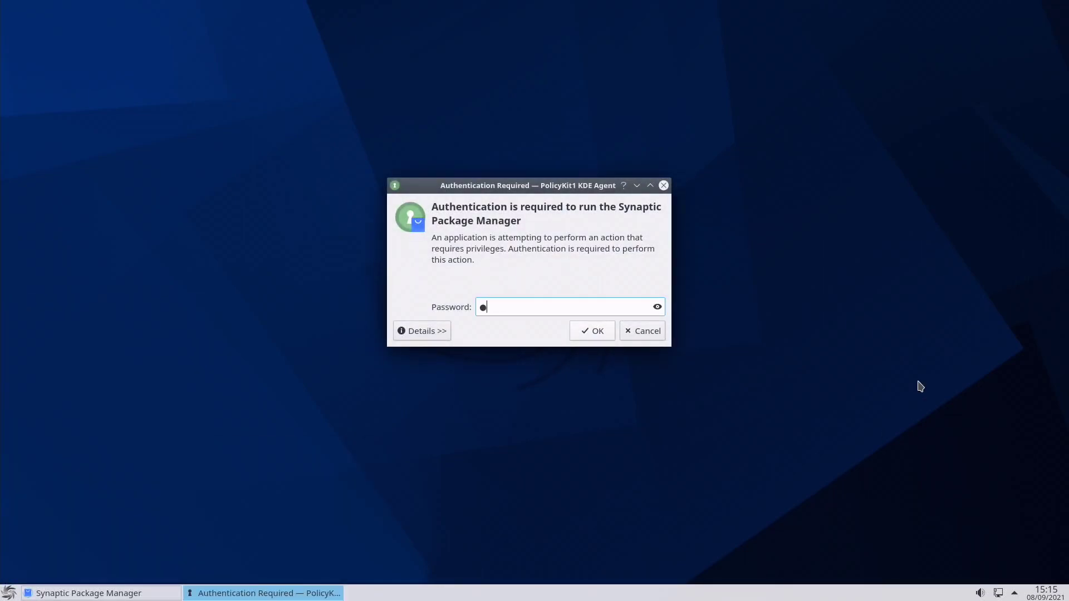
pyautogui.press('Return')
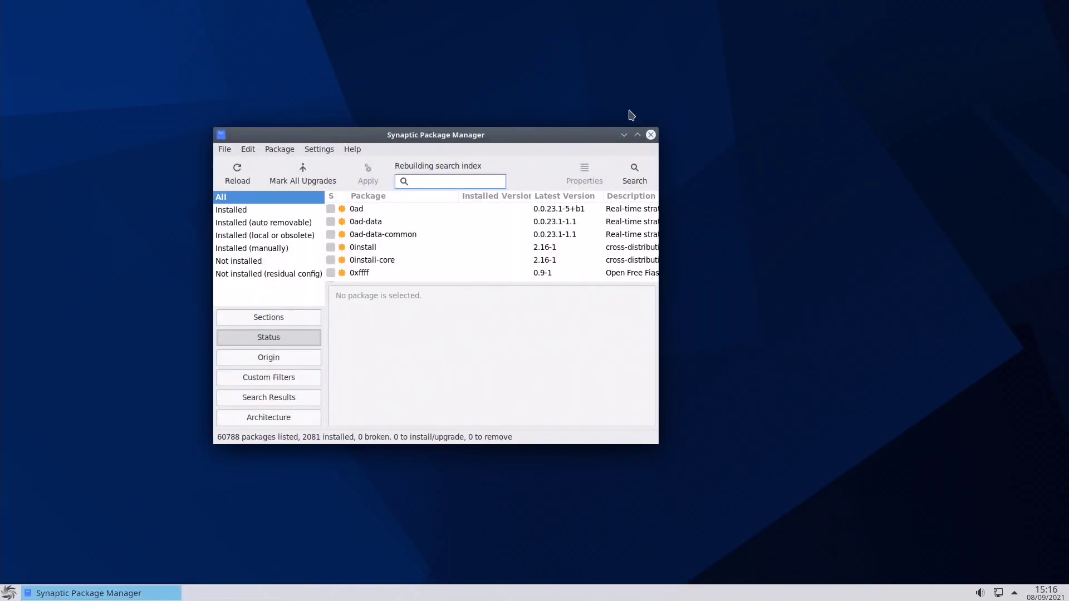
pyautogui.click(650, 134)
# Launch APTus AppCenter from the system applications, authenticate with the account password, view its application categories and close it
pyautogui.click(9, 593)
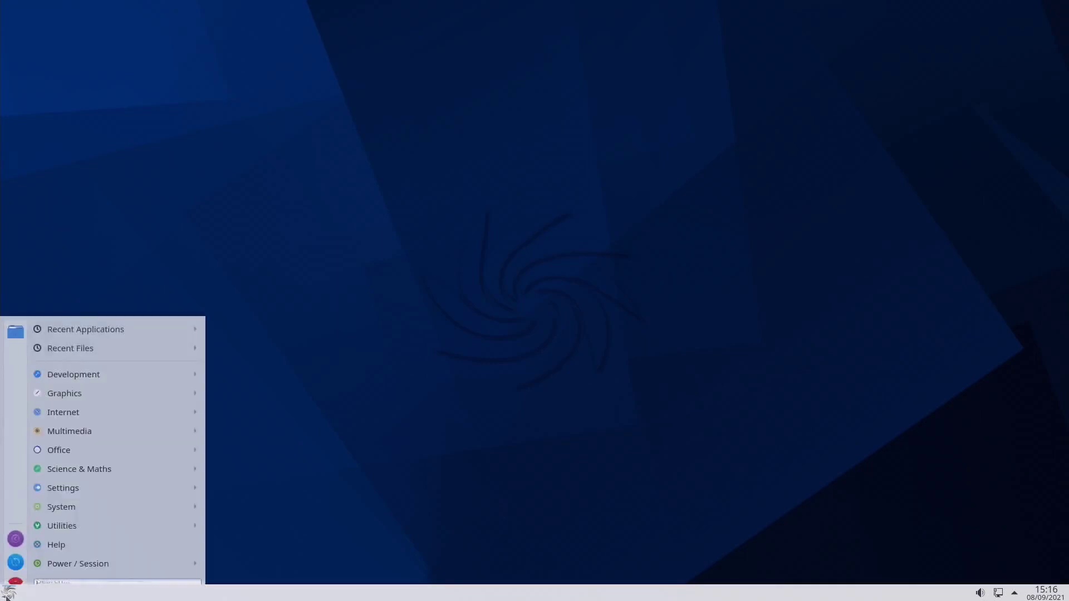
pyautogui.moveTo(170, 492)
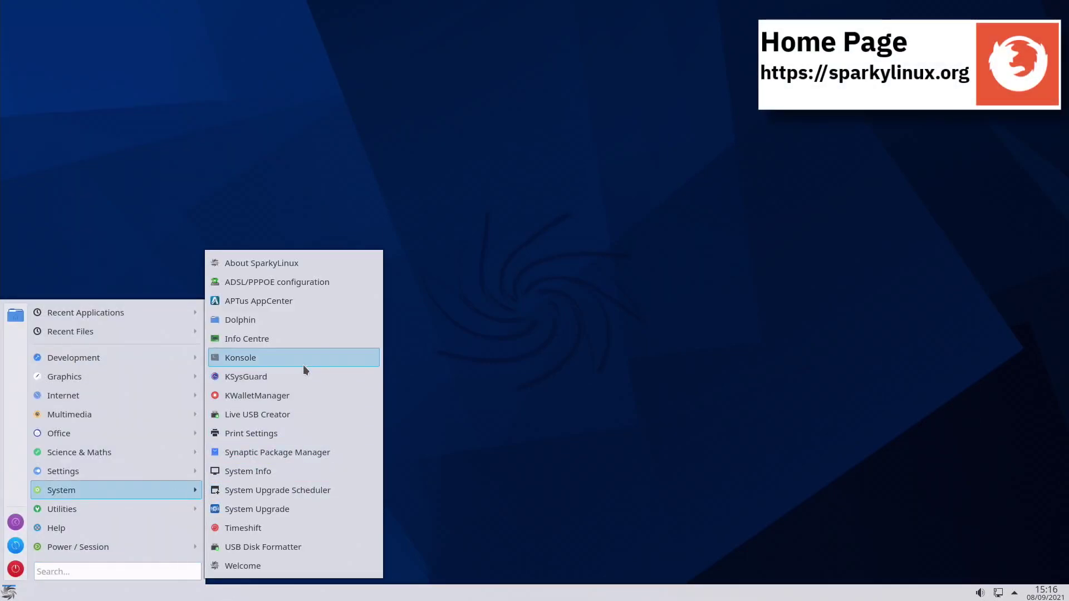
pyautogui.click(305, 302)
pyautogui.write('•••••••')
pyautogui.press('Return')
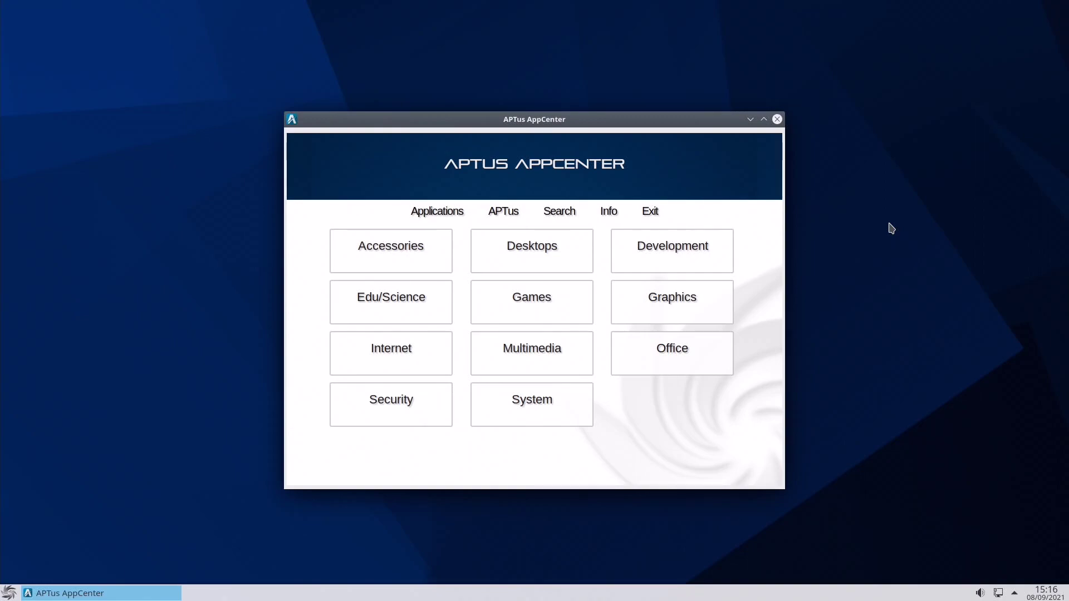
pyautogui.click(777, 119)
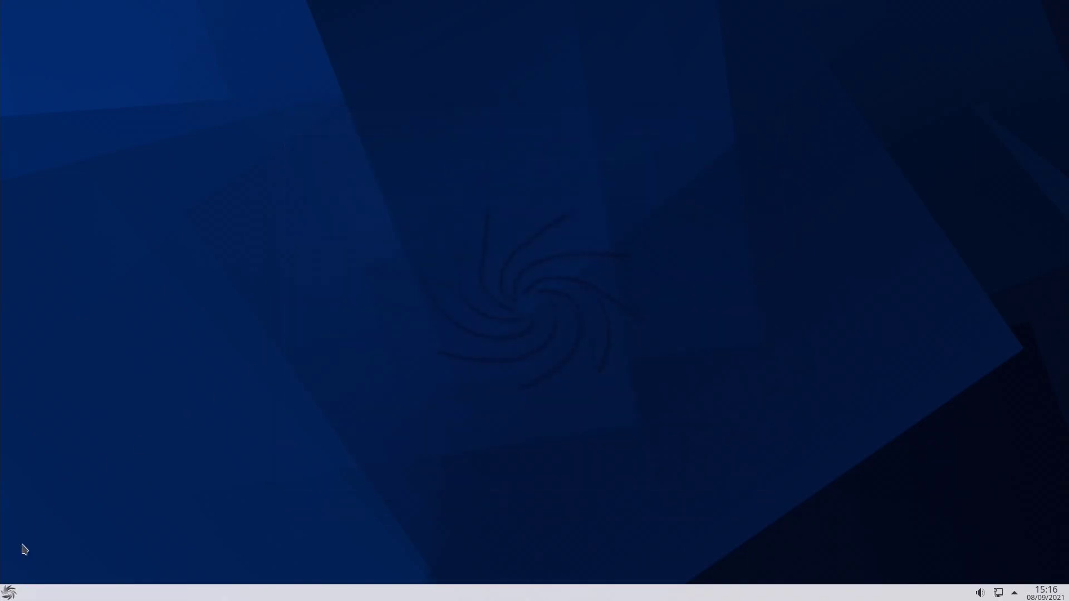
# Launch the KCalc calculator from the utilities applications and close it
pyautogui.click(7, 592)
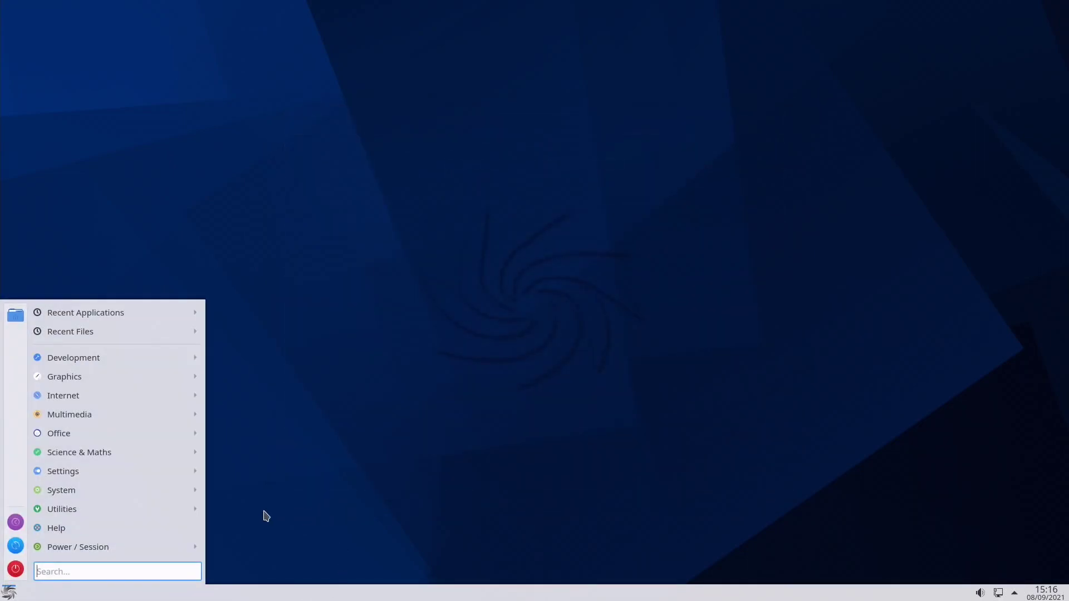
pyautogui.moveTo(159, 510)
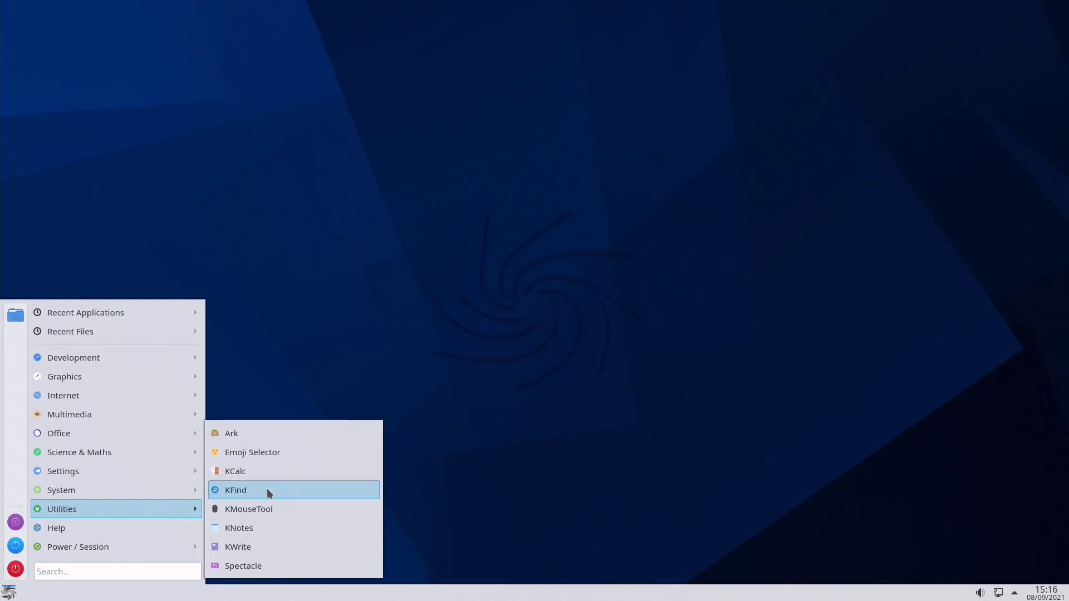
pyautogui.click(262, 472)
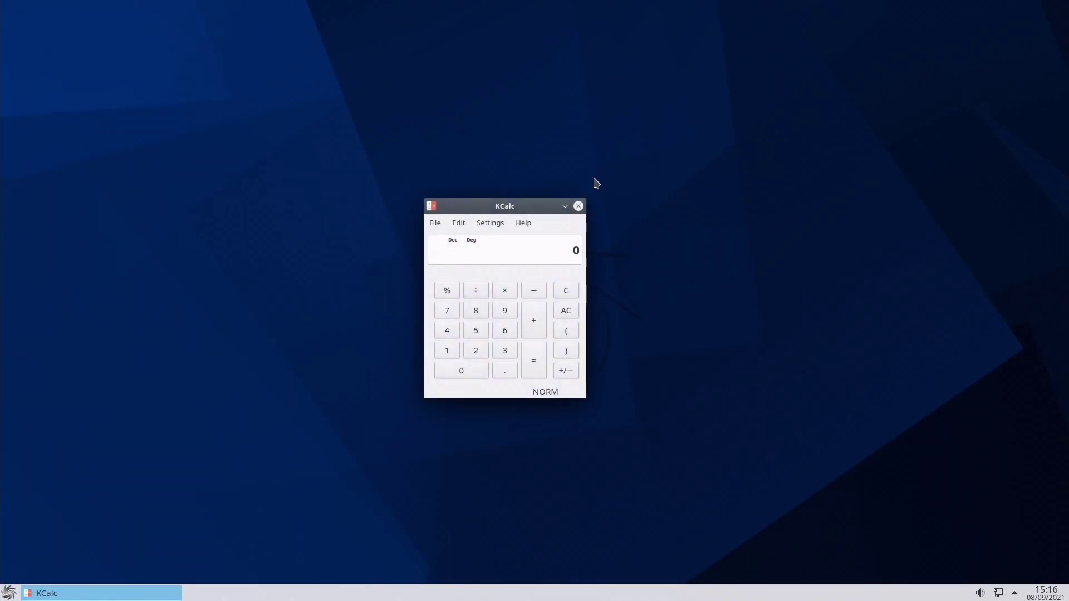
pyautogui.click(579, 206)
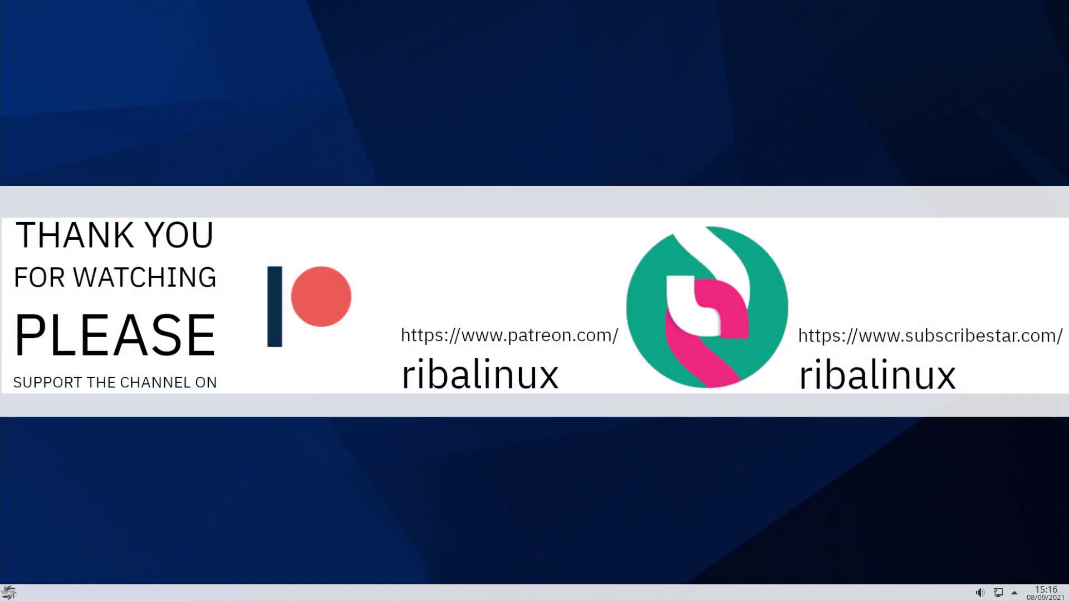